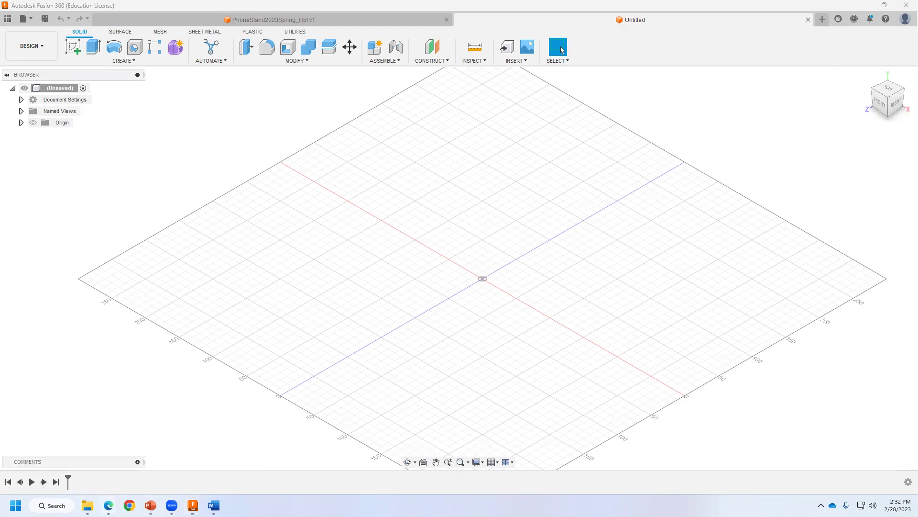
# Step: Switch to the browser showing Google results for 'fusion 360 education license'
pyautogui.click(205, 456)
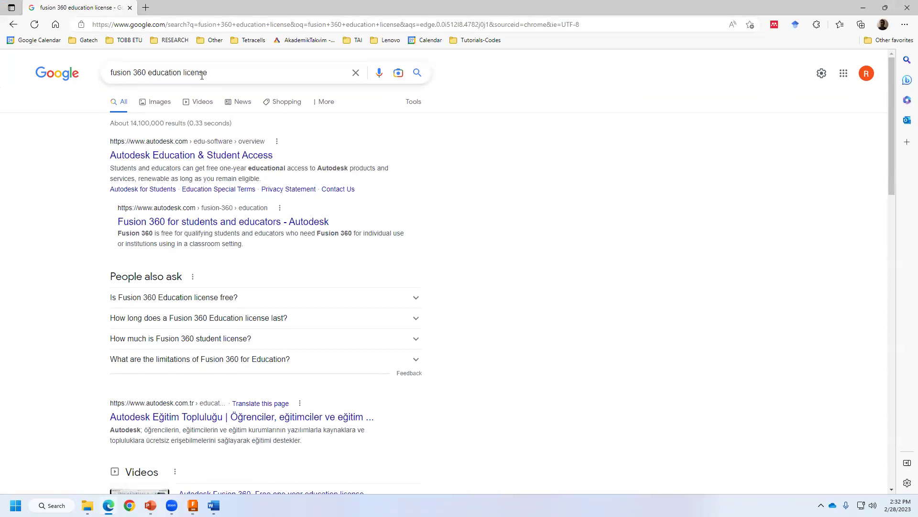
# Step: Open the 'Autodesk Education & Student Access' search result
pyautogui.click(198, 158)
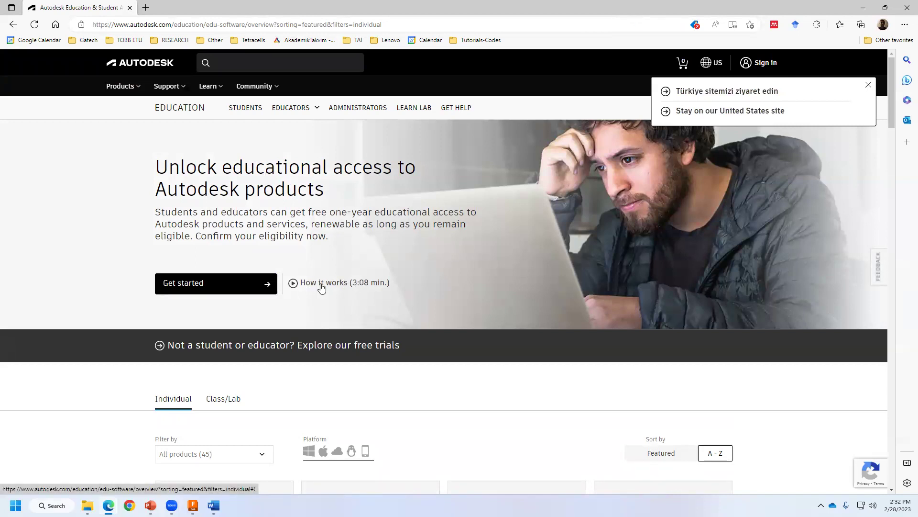
# Step: View the educational access form's Educational Role list without choosing, then return to Fusion 360
pyautogui.click(211, 284)
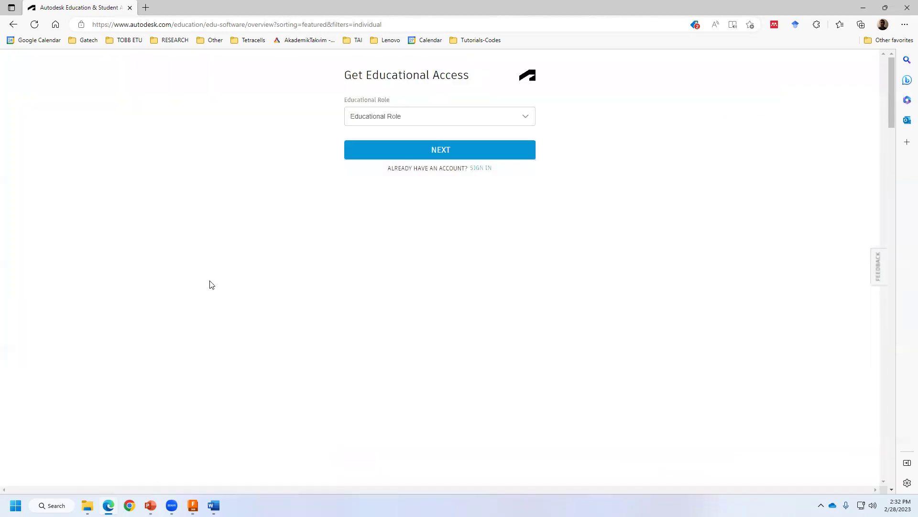
pyautogui.click(391, 117)
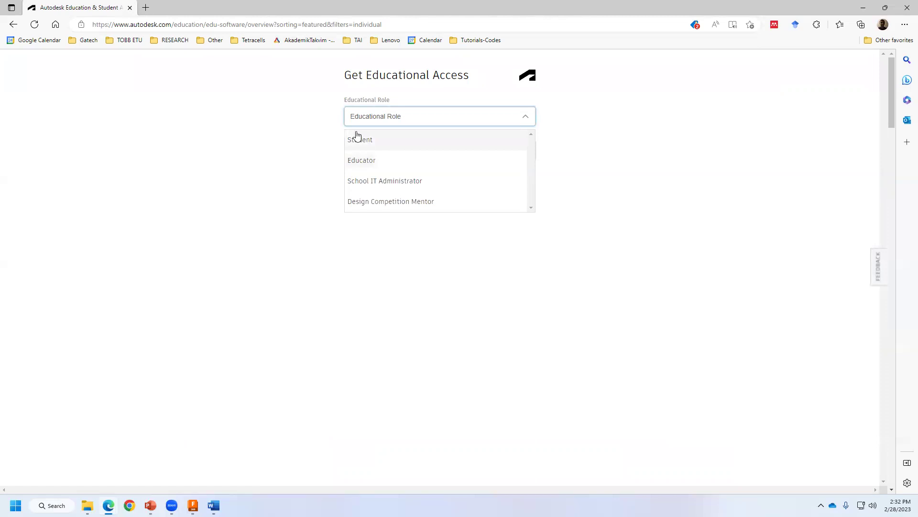
pyautogui.click(294, 127)
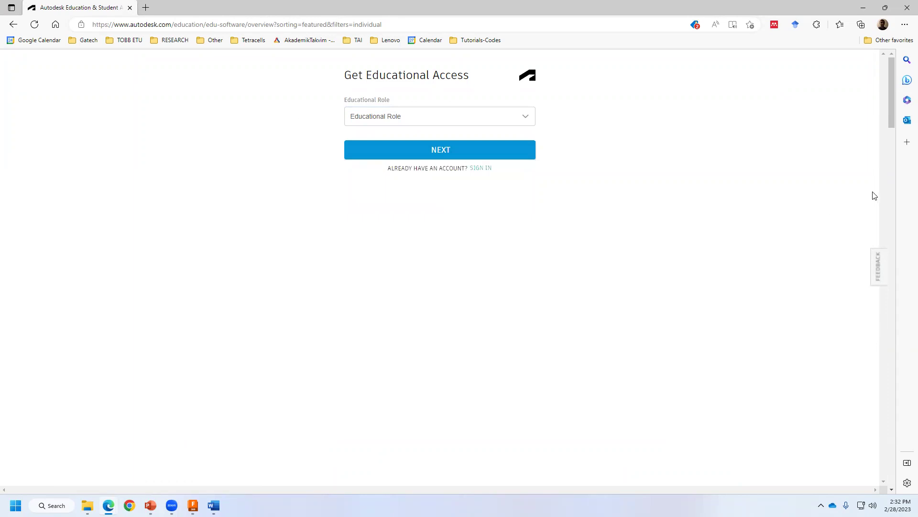
pyautogui.moveTo(192, 506)
pyautogui.click(191, 452)
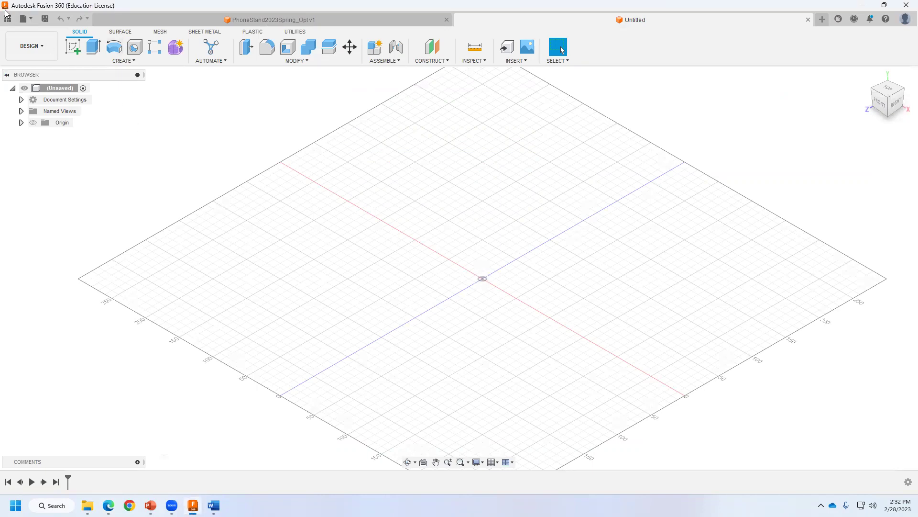
# Step: Zoom the empty Fusion 360 canvas out and back in
pyautogui.scroll(-3, 644, 335)
pyautogui.scroll(-1, 644, 334)
pyautogui.scroll(2, 851, 388)
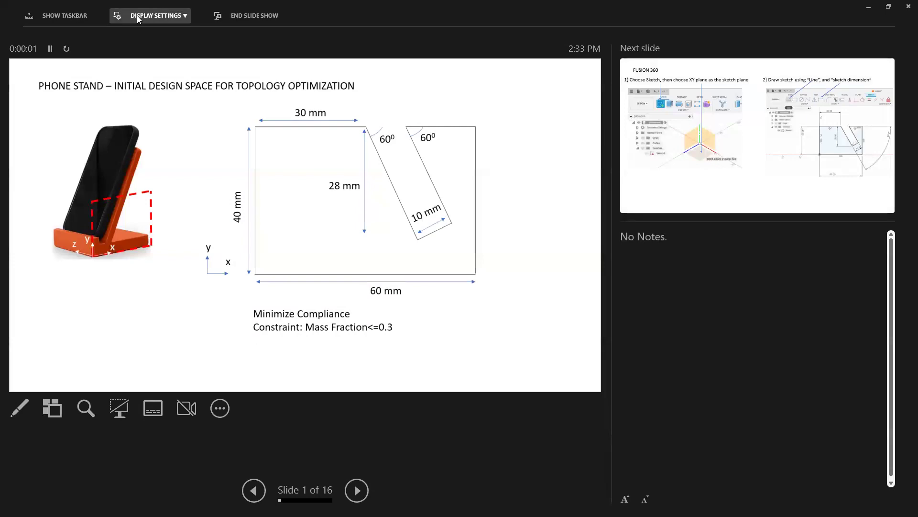
# Step: Swap Presenter View and Slide Show so the phone stand slide fills the screen
pyautogui.click(138, 19)
pyautogui.click(152, 36)
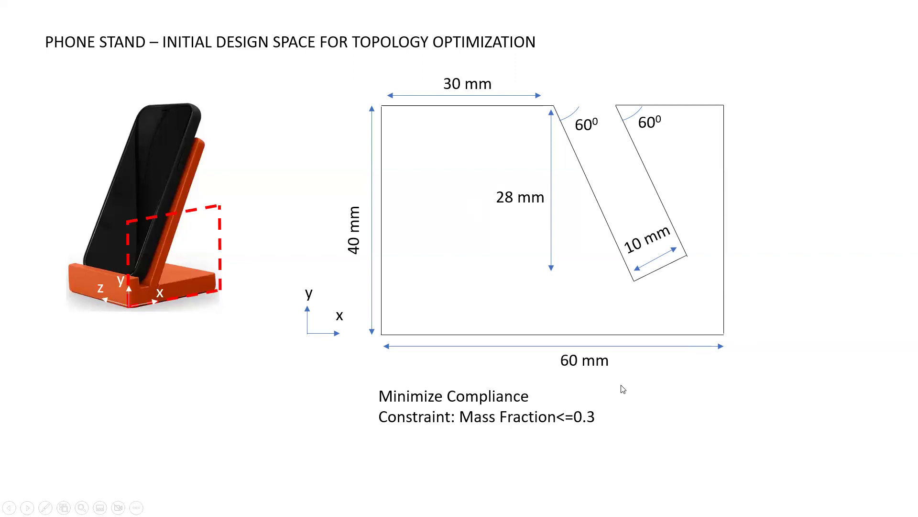
# Step: Return to Fusion 360 and start a sketch on the horizontal origin plane
pyautogui.hotkey('alt', 'Tab')
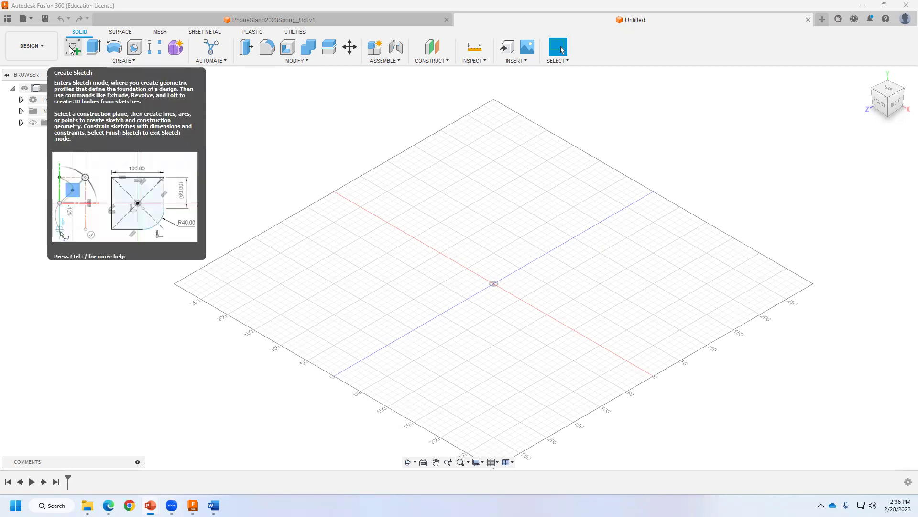
pyautogui.click(71, 50)
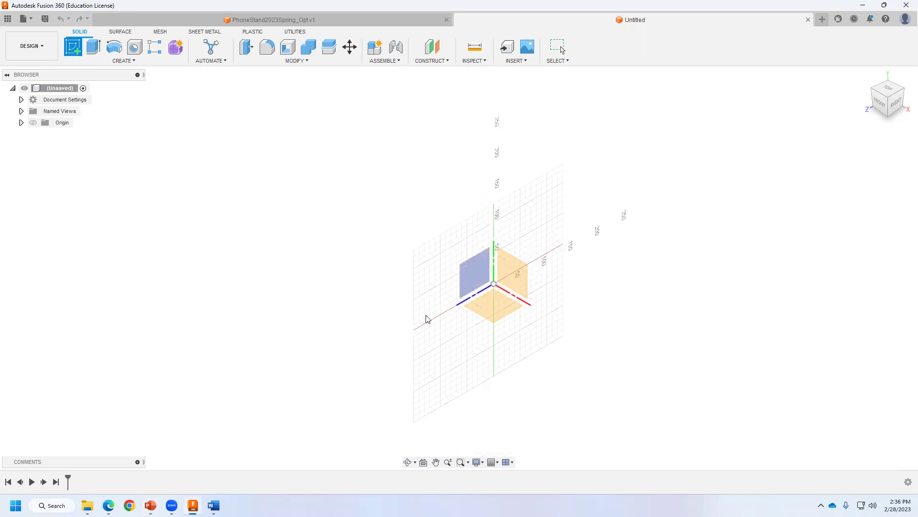
pyautogui.click(492, 308)
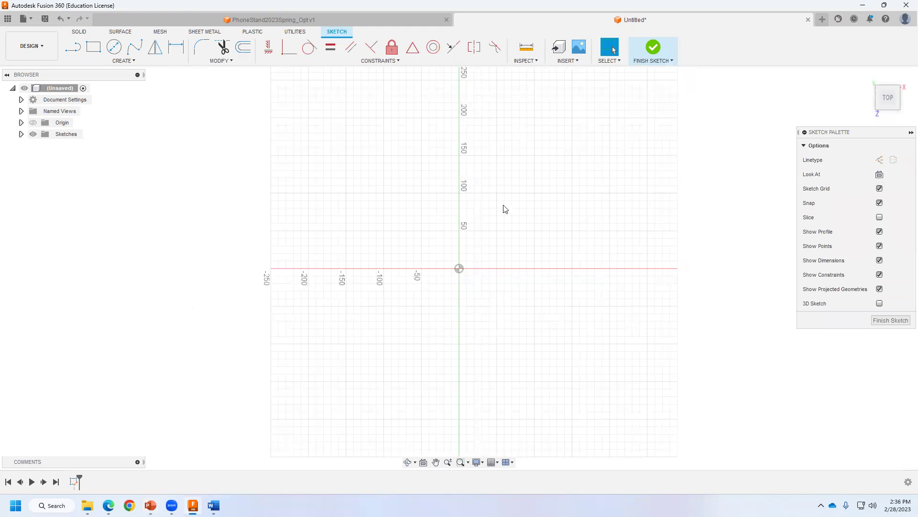
# Step: Draw a 60 mm wide by 40 mm high rectangle with one corner at the origin
pyautogui.click(94, 50)
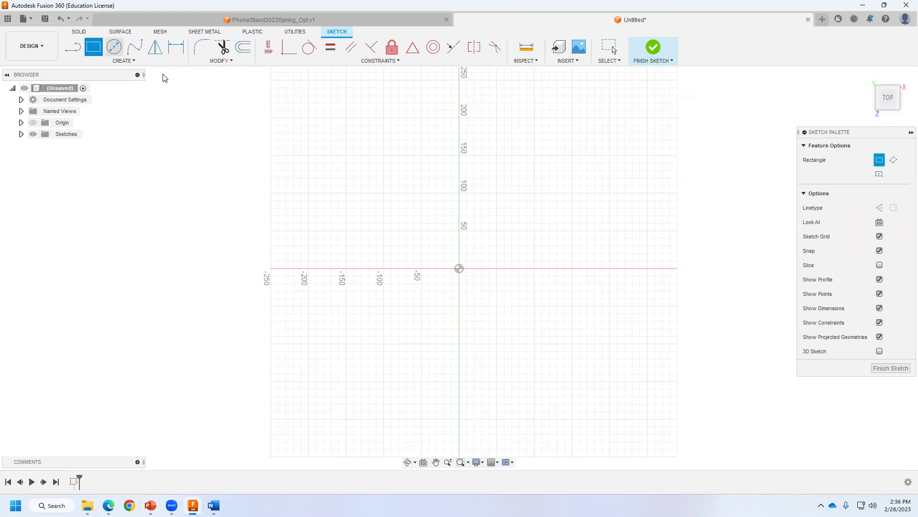
pyautogui.click(459, 268)
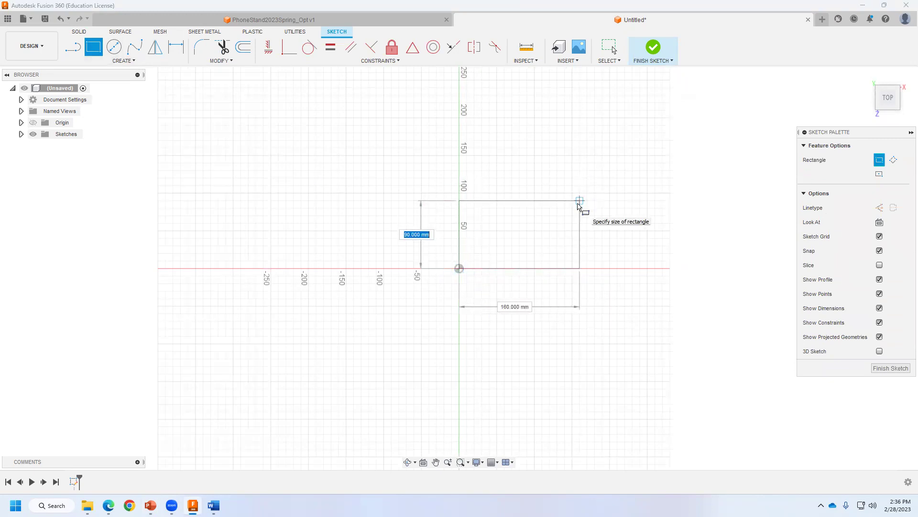
pyautogui.write('40')
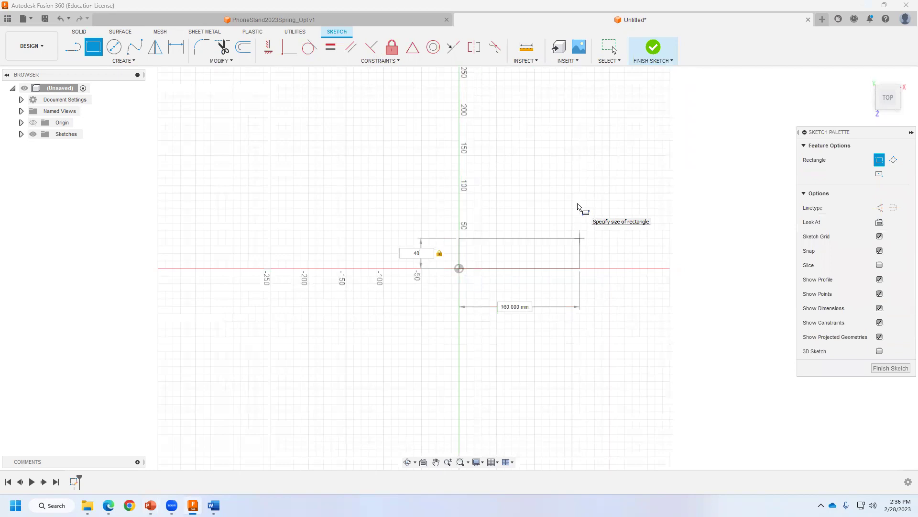
pyautogui.press('Tab')
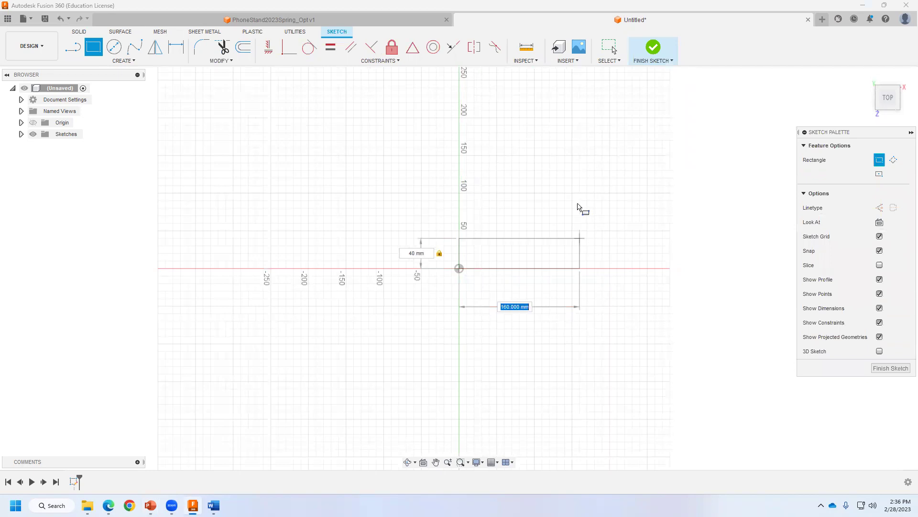
pyautogui.write('60')
pyautogui.press('Return')
pyautogui.press('Escape')
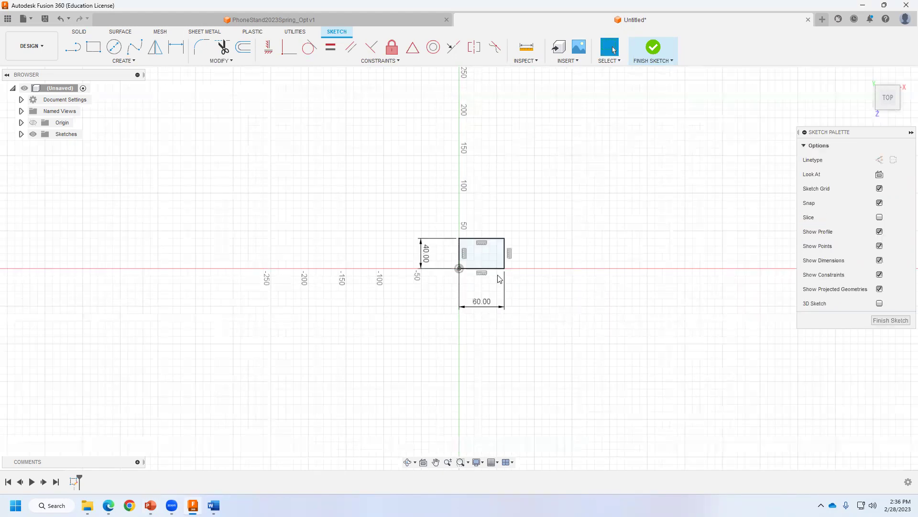
pyautogui.scroll(-2, 491, 285)
pyautogui.scroll(3, 491, 285)
pyautogui.scroll(5, 480, 237)
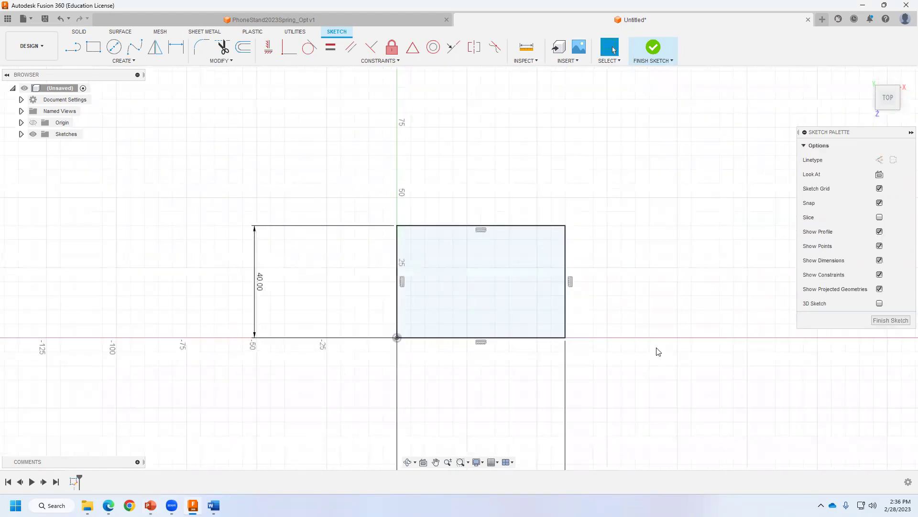
pyautogui.scroll(-3, 557, 445)
pyautogui.scroll(3, 553, 467)
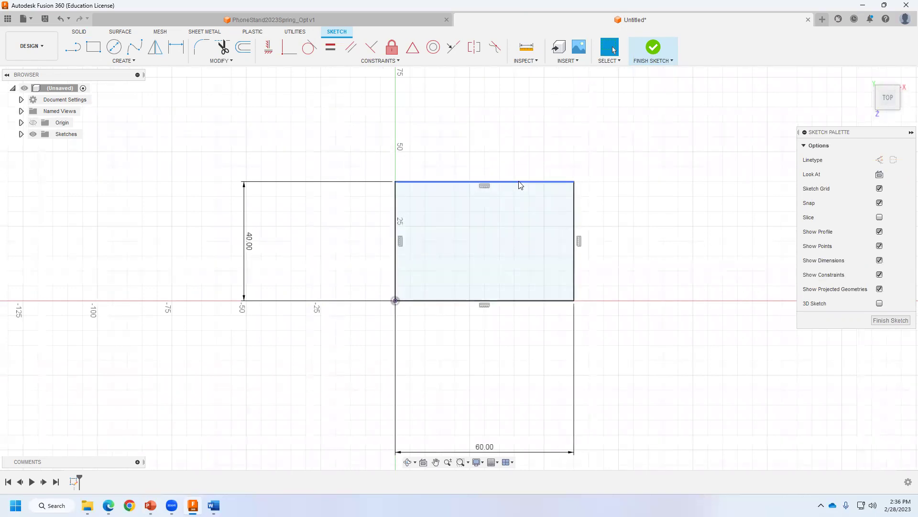
# Step: Draw a line down from the rectangle's top edge at 60° to that edge
pyautogui.click(74, 48)
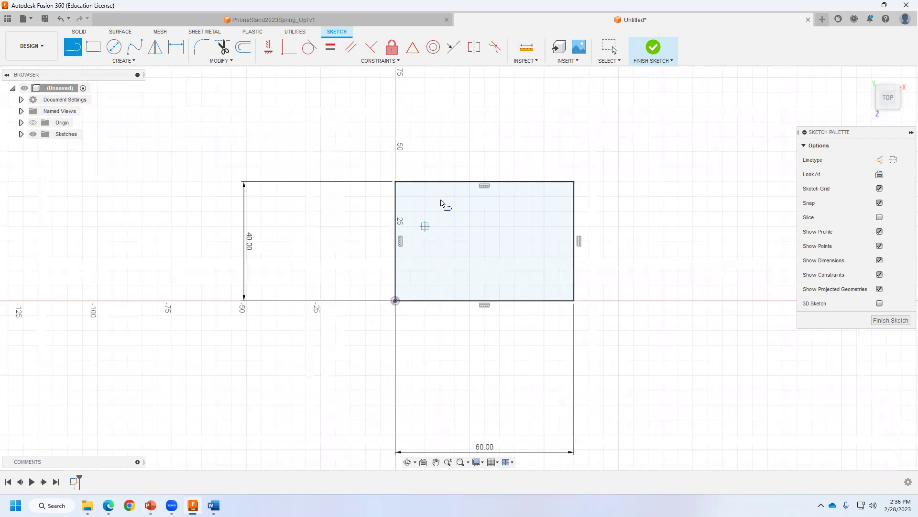
pyautogui.click(460, 181)
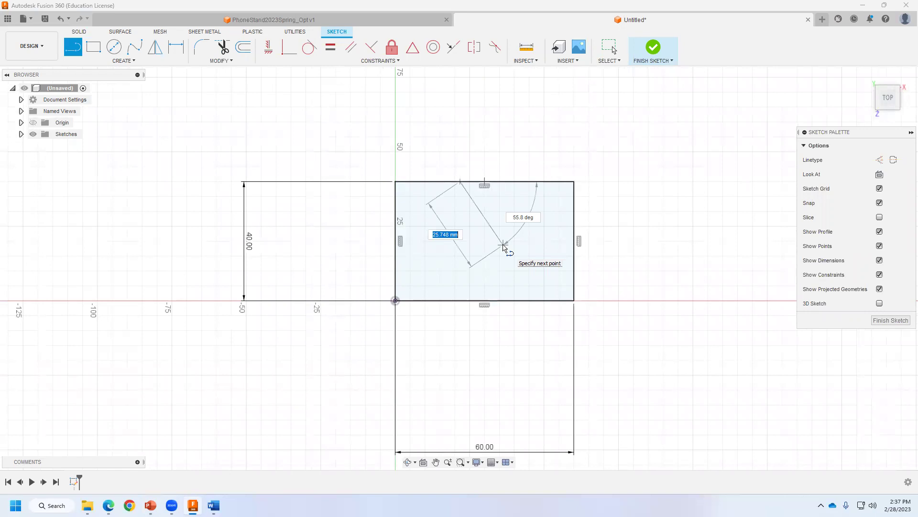
pyautogui.press('Tab')
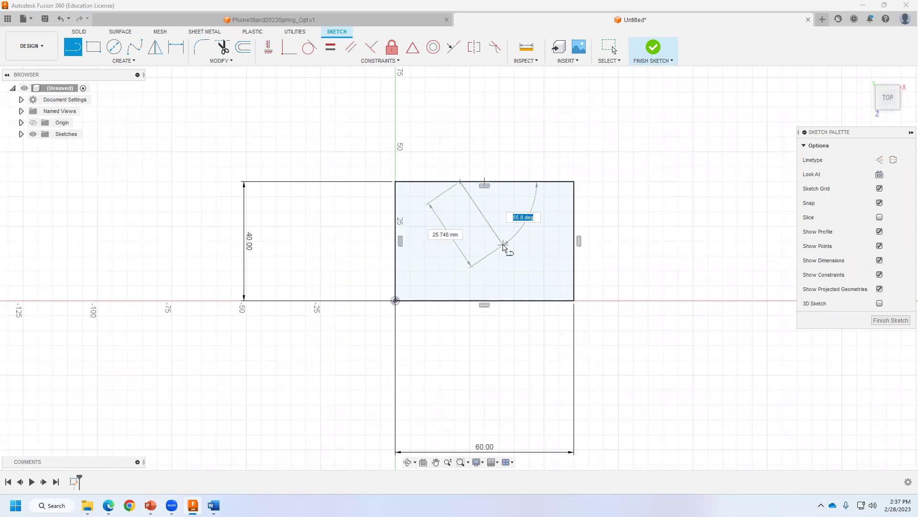
pyautogui.write('60')
pyautogui.press('Return')
pyautogui.press('Escape')
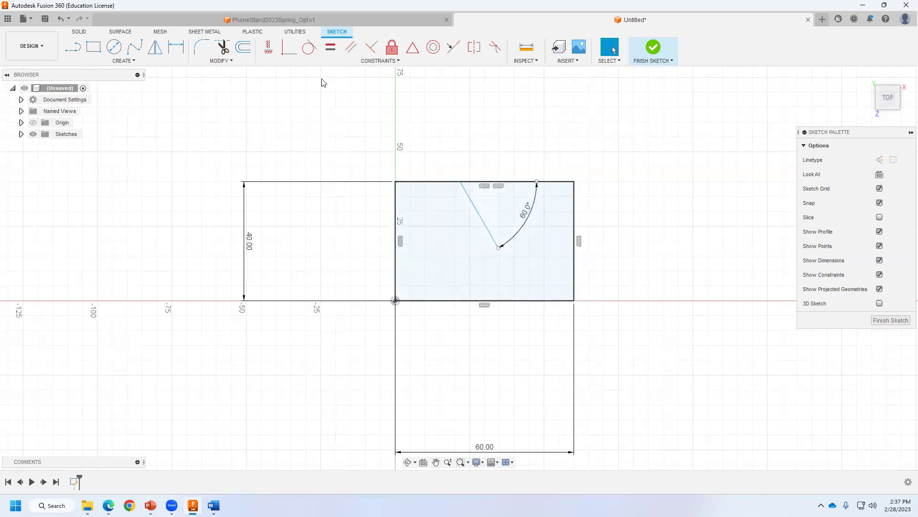
# Step: Dimension the slanted line: 30 mm from the top-left corner, 28 mm vertical drop
pyautogui.click(175, 50)
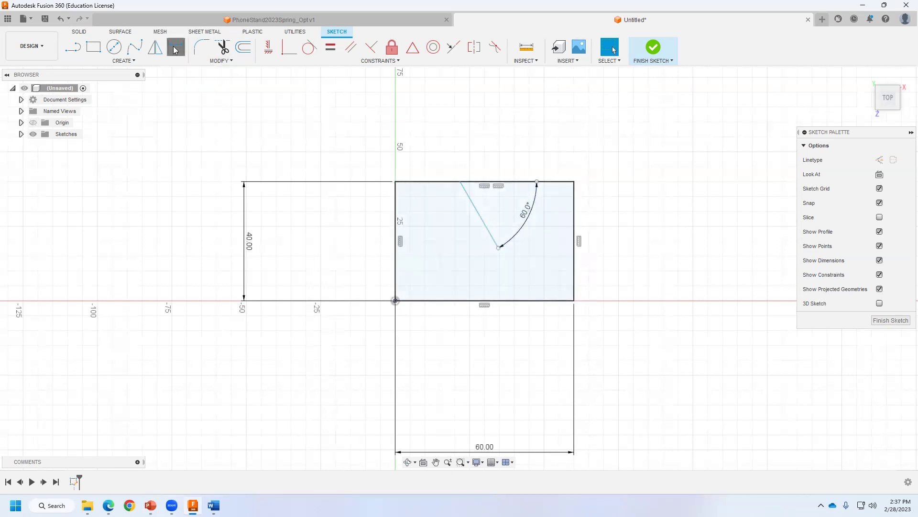
pyautogui.click(460, 181)
pyautogui.click(394, 183)
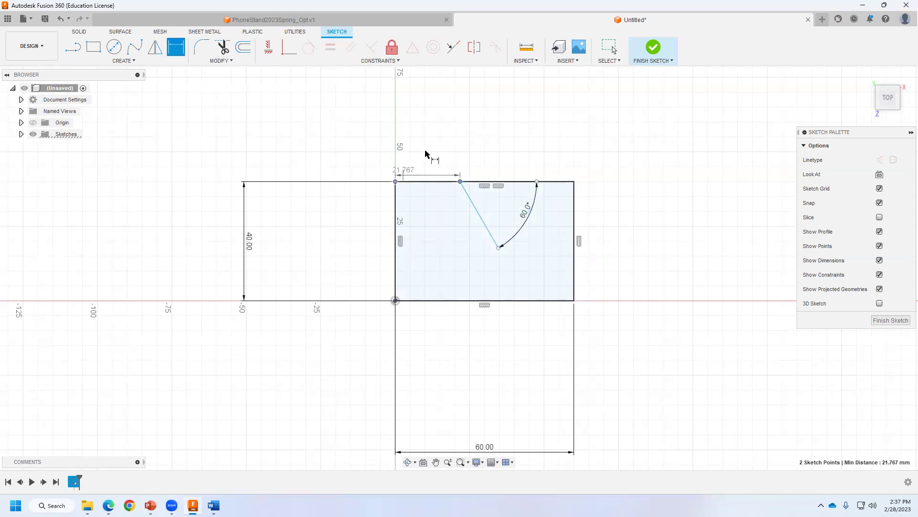
pyautogui.click(431, 136)
pyautogui.write('3')
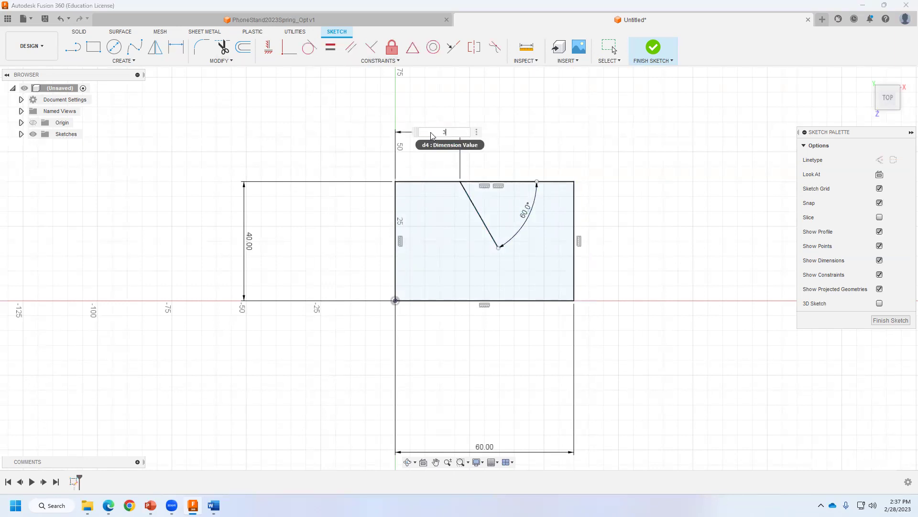
pyautogui.write('0')
pyautogui.press('Return')
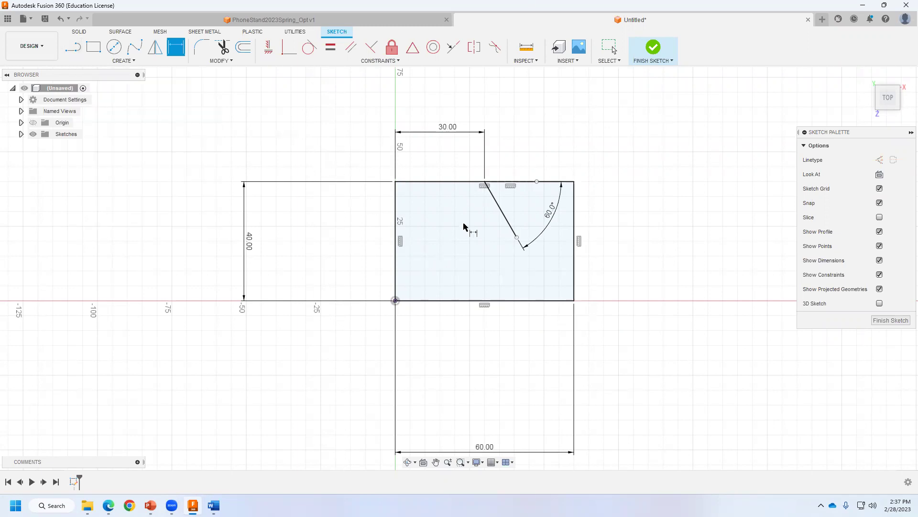
pyautogui.click(485, 182)
pyautogui.click(517, 237)
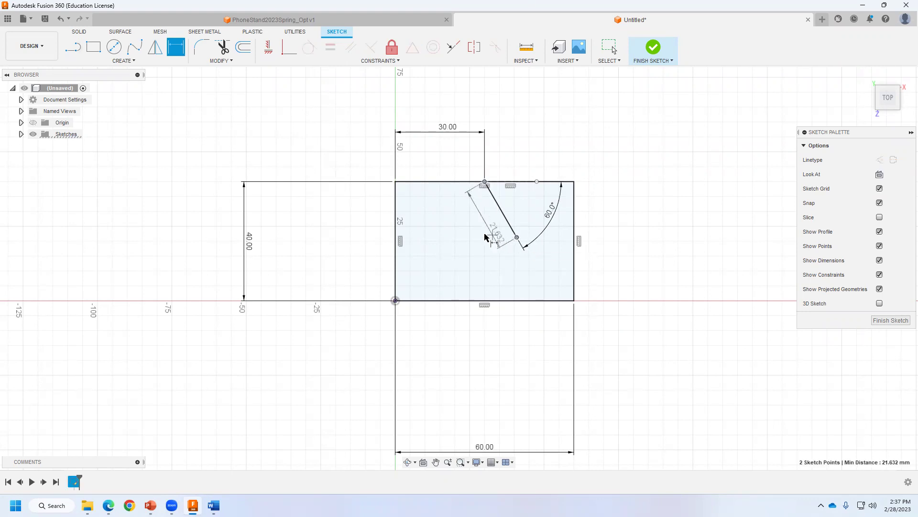
pyautogui.click(454, 220)
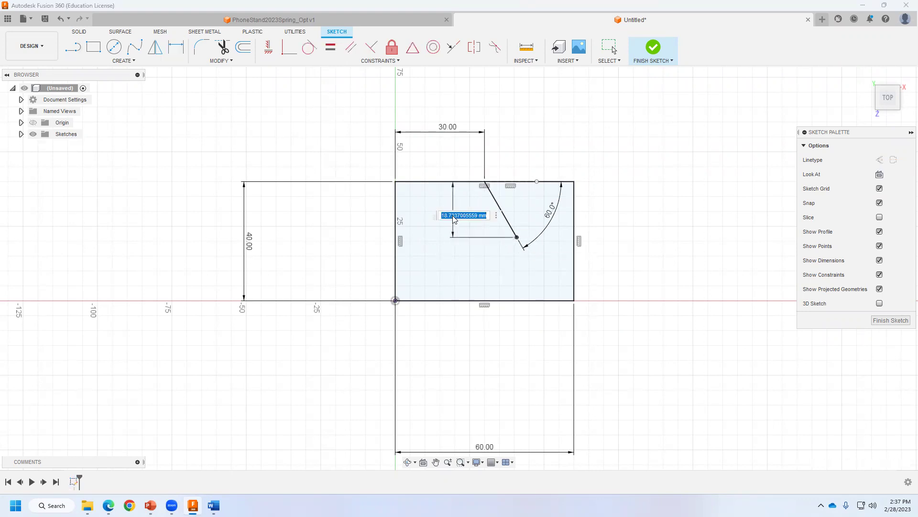
pyautogui.write('28')
pyautogui.press('Return')
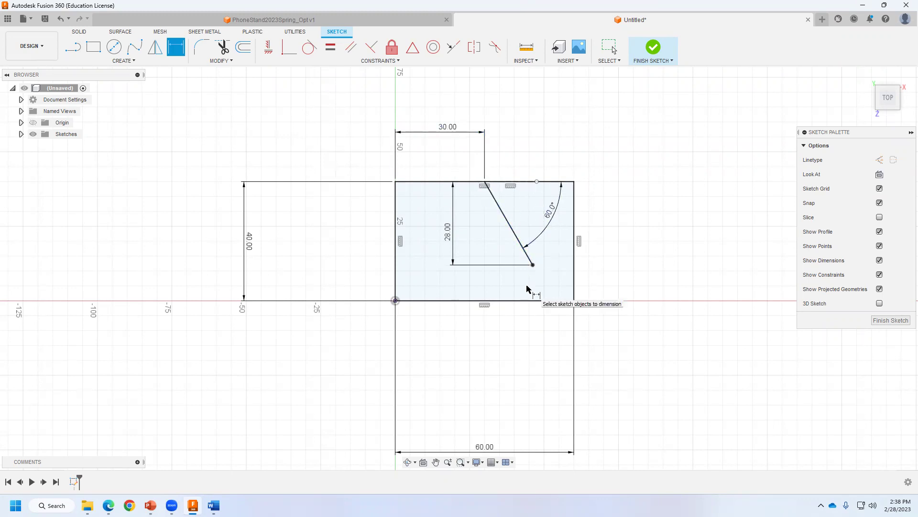
# Step: Draw a 10 mm line from the slanted line's lower end, undoing a stray segment first
pyautogui.press('l')
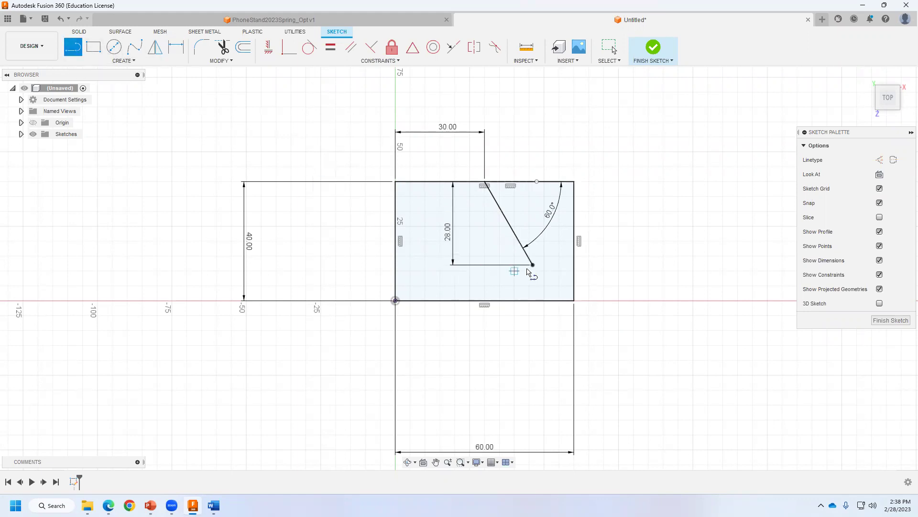
pyautogui.click(532, 265)
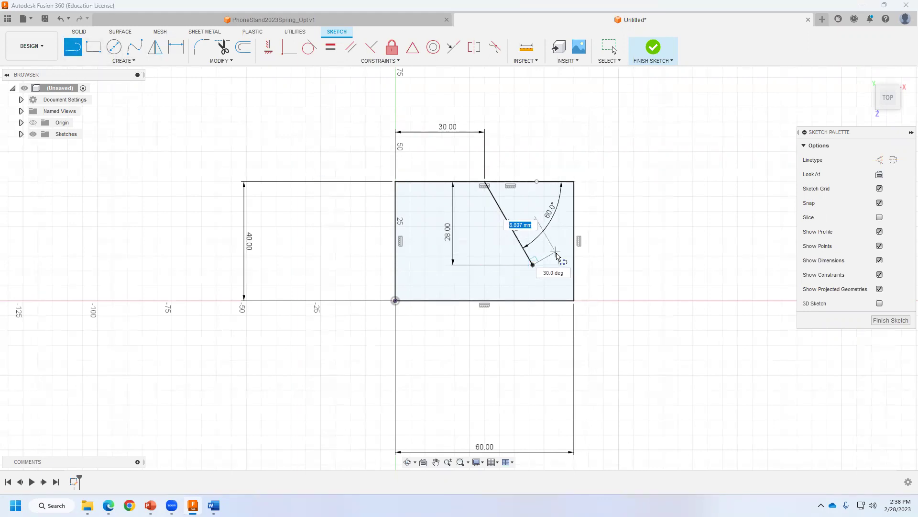
pyautogui.click(551, 256)
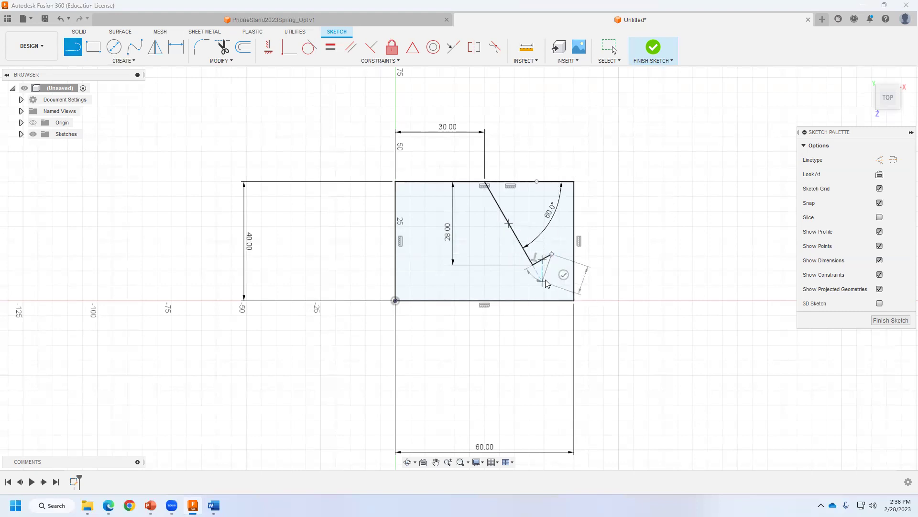
pyautogui.press('Escape')
pyautogui.hotkey('ctrl', 'z')
pyautogui.click(82, 52)
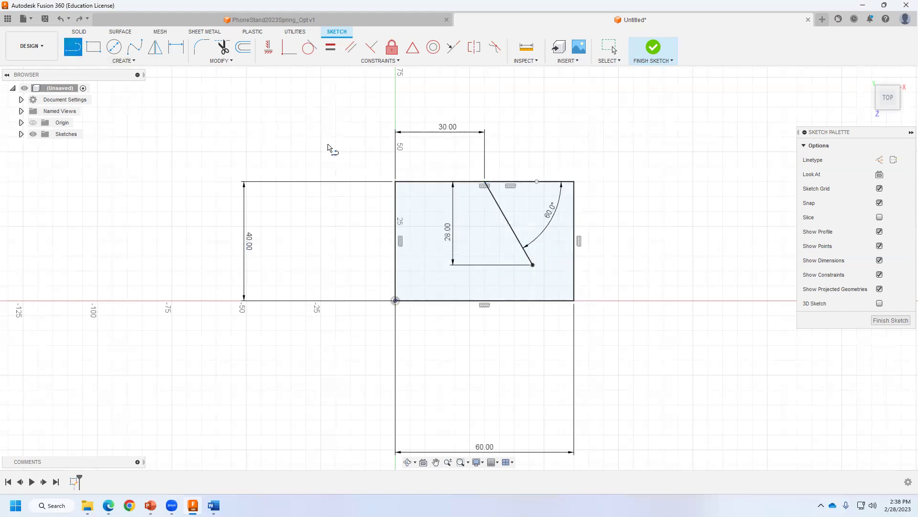
pyautogui.click(533, 265)
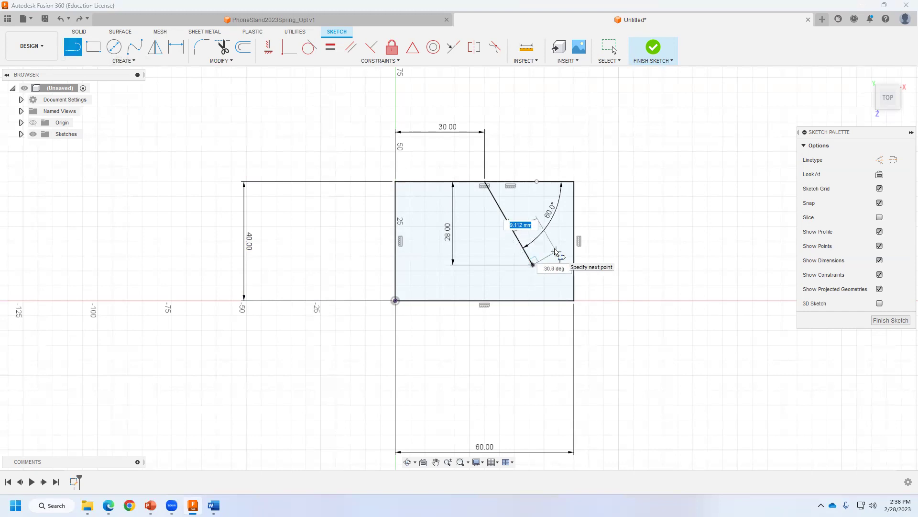
pyautogui.write('10')
pyautogui.press('Return')
pyautogui.press('Escape')
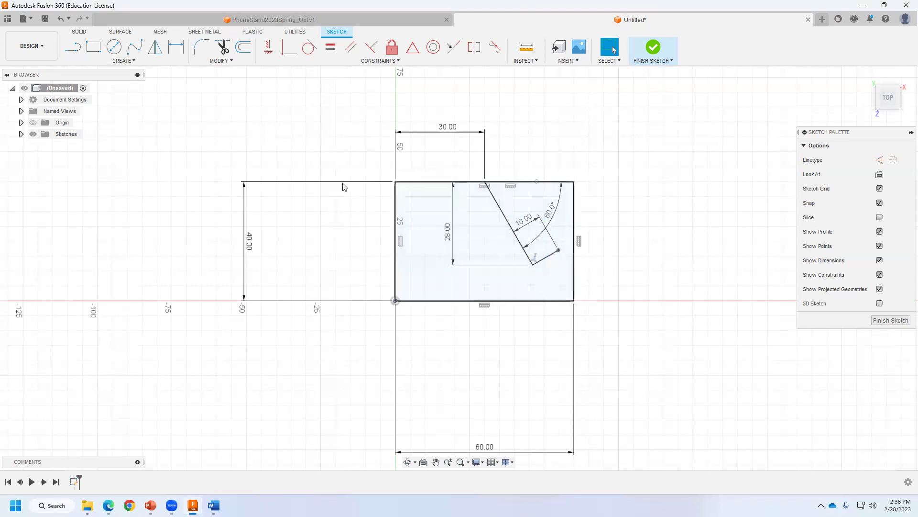
# Step: Draw a 120° line from the 10 mm line's end back up to the rectangle's top edge
pyautogui.click(73, 46)
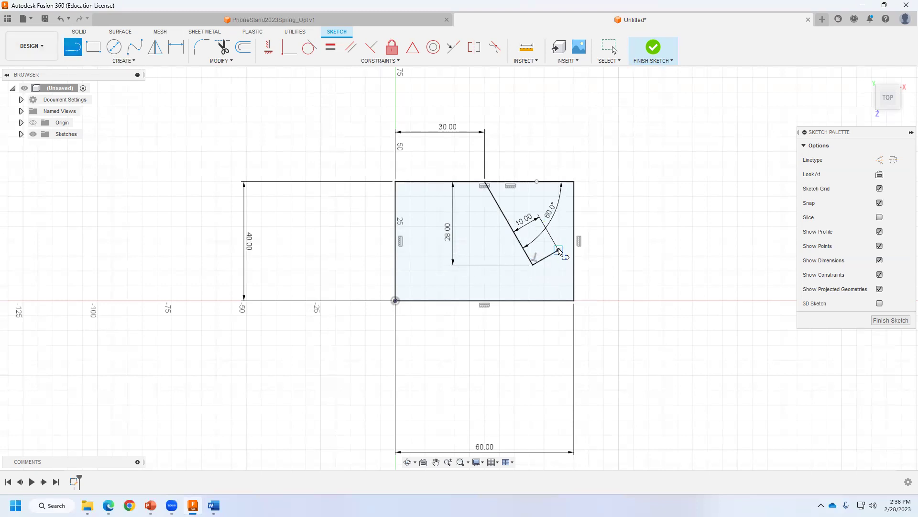
pyautogui.click(559, 250)
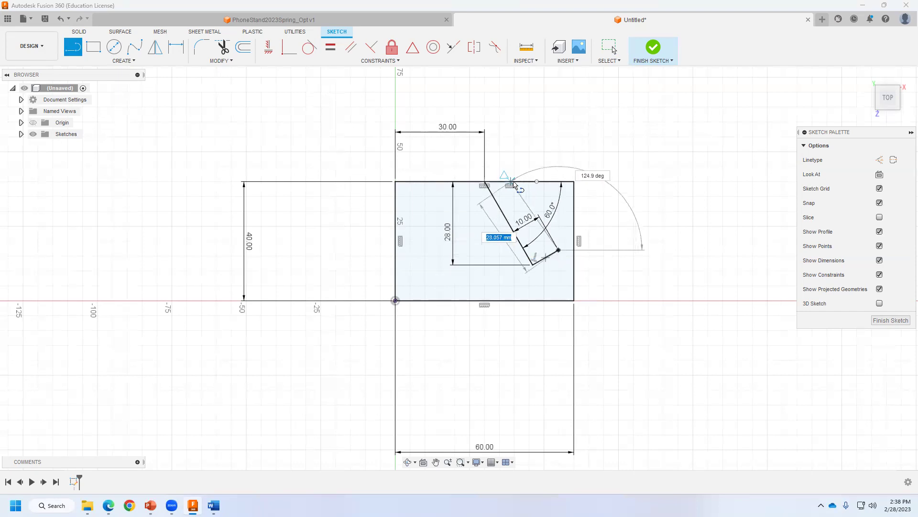
pyautogui.scroll(1, 513, 184)
pyautogui.scroll(2, 513, 184)
pyautogui.scroll(2, 513, 183)
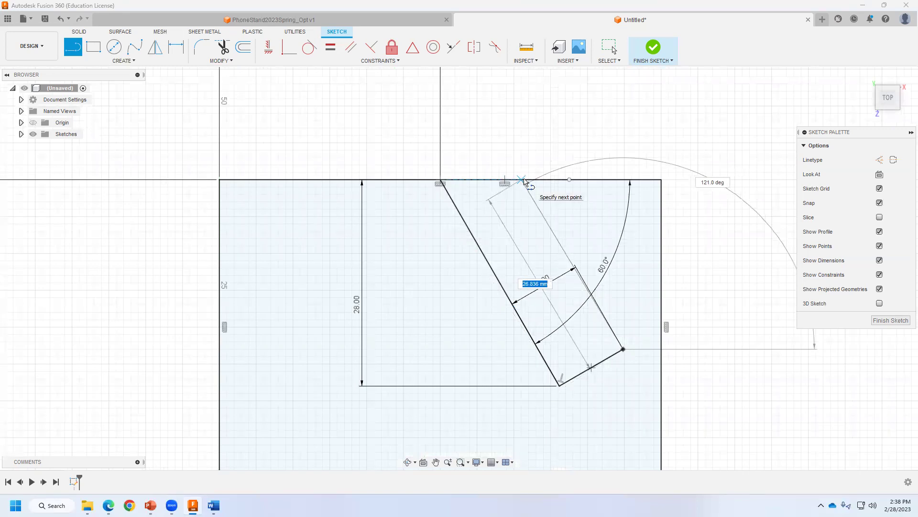
pyautogui.press('Tab')
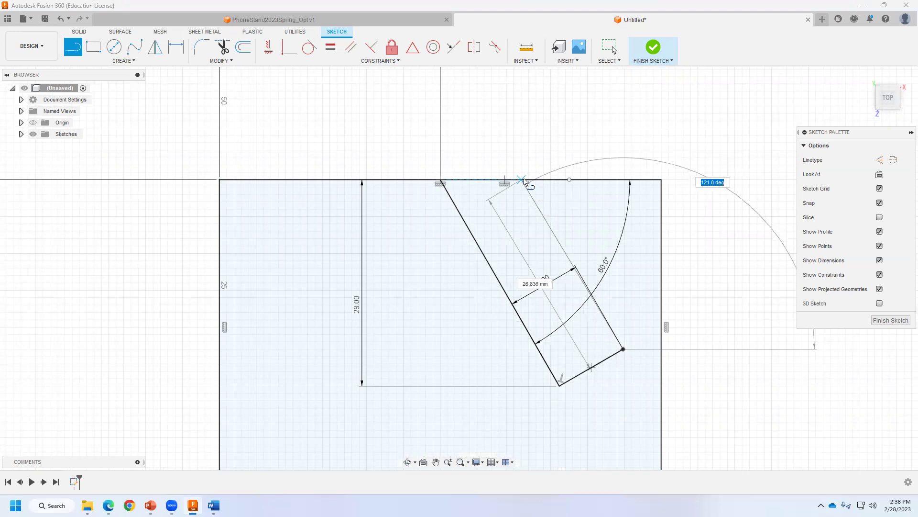
pyautogui.write('60120')
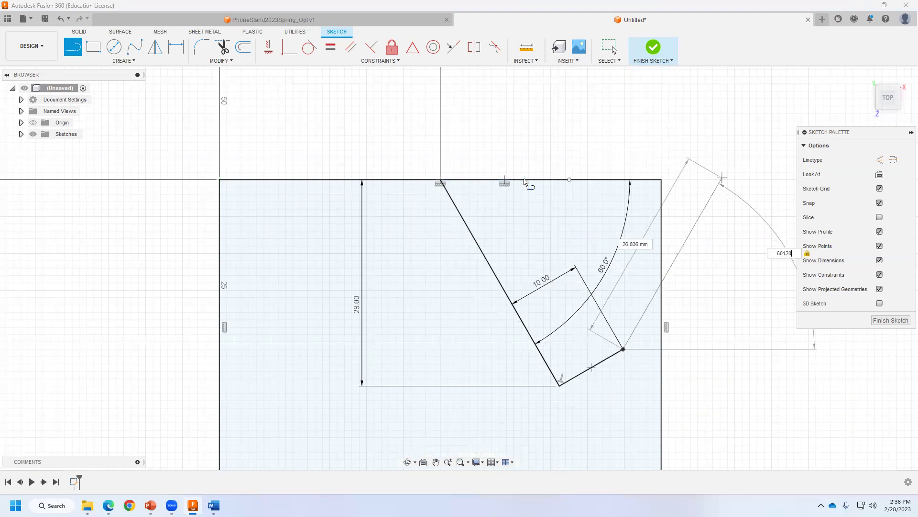
pyautogui.press('Tab')
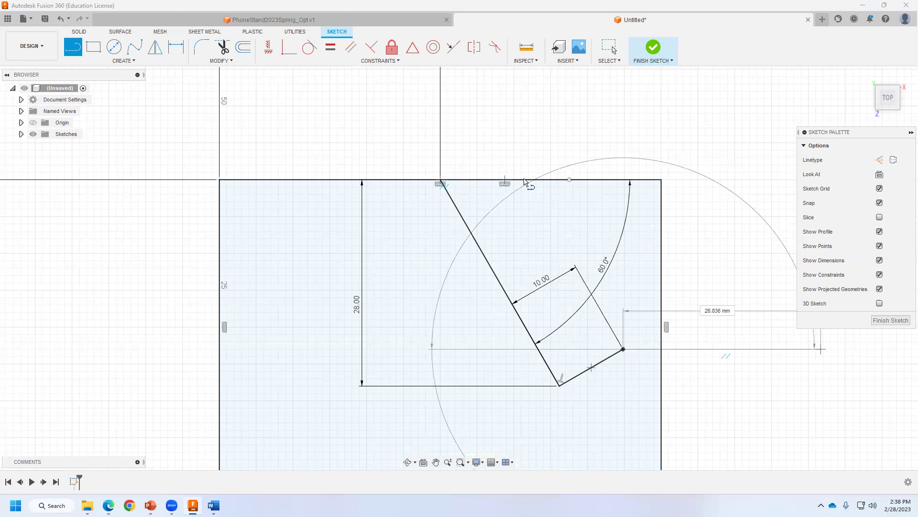
pyautogui.write('120')
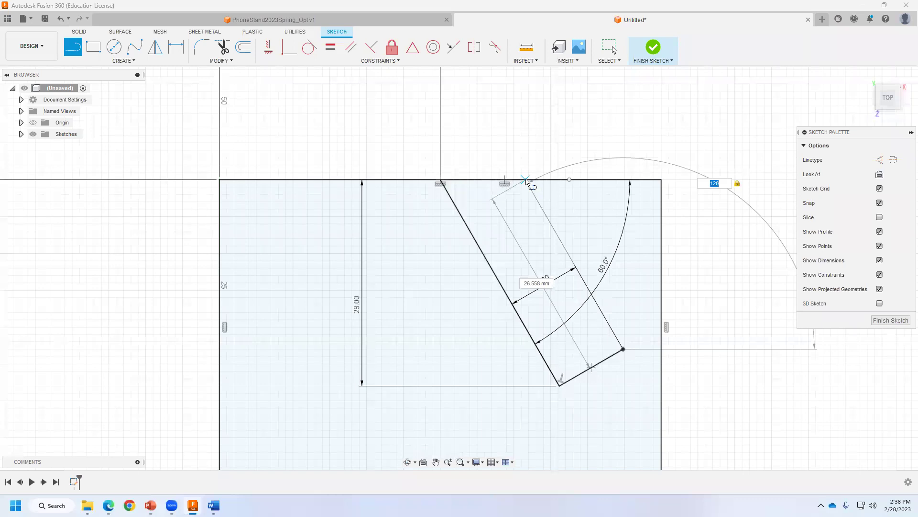
pyautogui.press('Return')
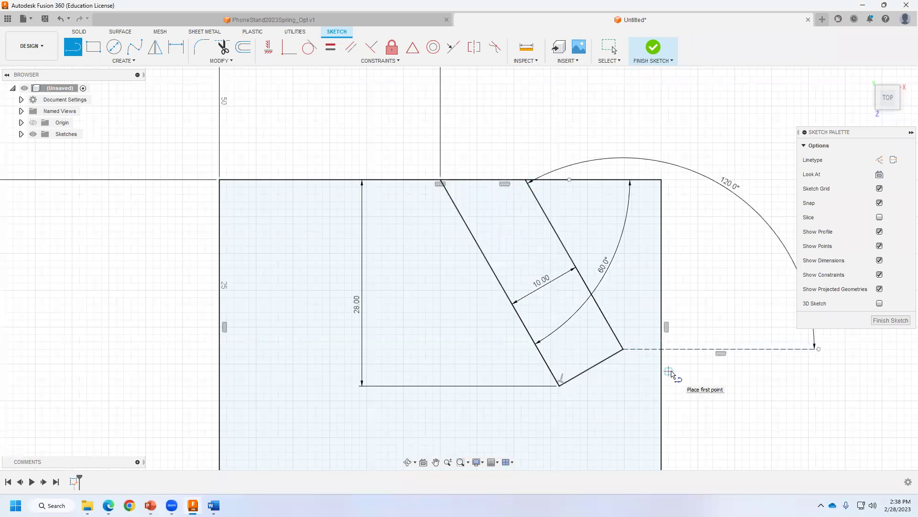
pyautogui.press('Escape')
pyautogui.scroll(2, 508, 320)
pyautogui.scroll(-2, 509, 322)
pyautogui.scroll(-3, 508, 322)
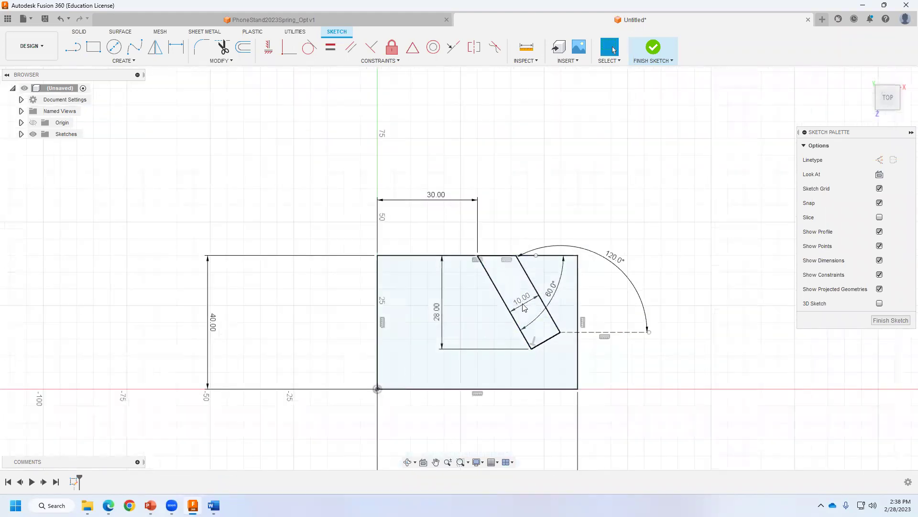
pyautogui.scroll(-1, 526, 330)
pyautogui.scroll(1, 539, 337)
pyautogui.scroll(1, 540, 338)
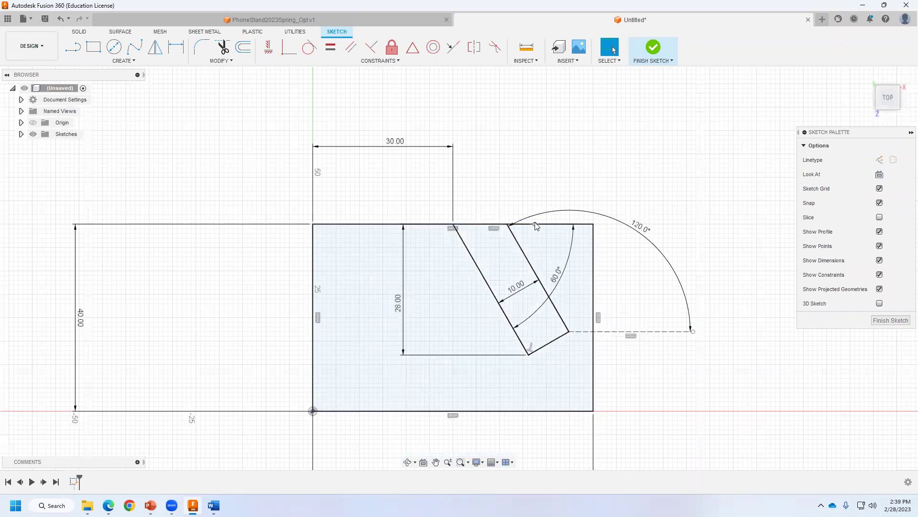
# Step: Trim away the top-edge segment spanning the slot's mouth between the two slanted lines
pyautogui.click(223, 48)
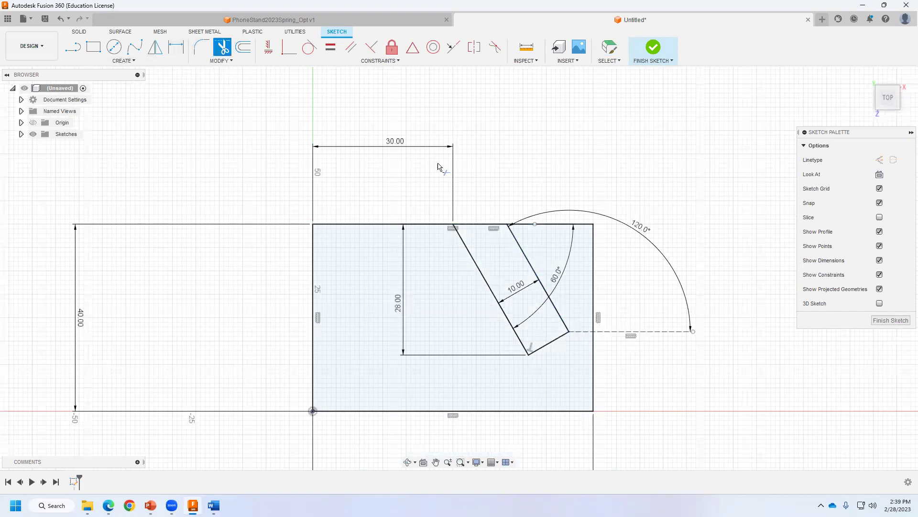
pyautogui.click(478, 228)
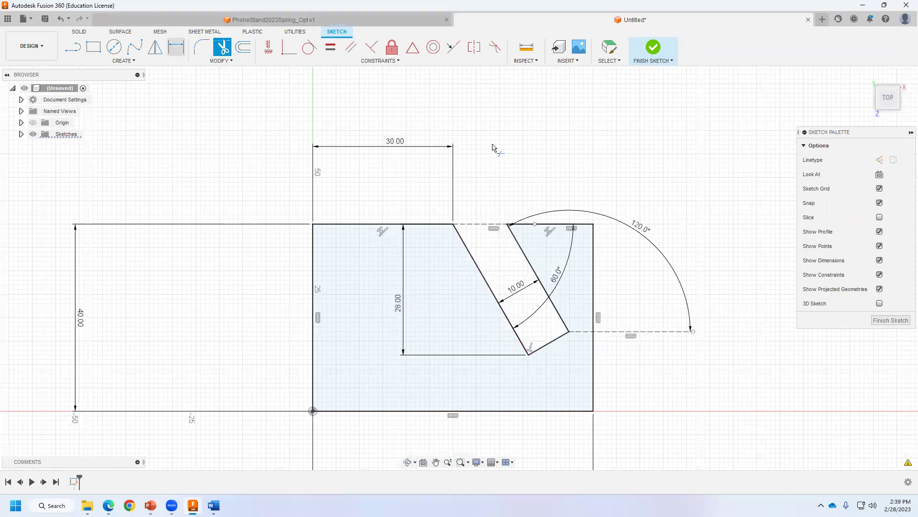
# Step: Finish the sketch and tilt the slotted plate outline into a perspective view
pyautogui.click(656, 50)
pyautogui.scroll(2, 572, 320)
pyautogui.scroll(-3, 572, 309)
pyautogui.scroll(-1, 609, 320)
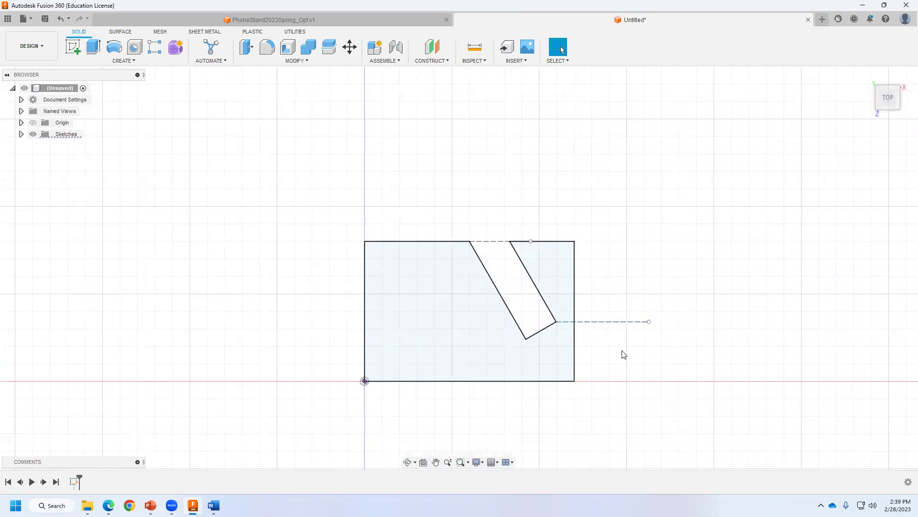
pyautogui.moveTo(624, 356); pyautogui.dragTo(605, 307, button='middle')
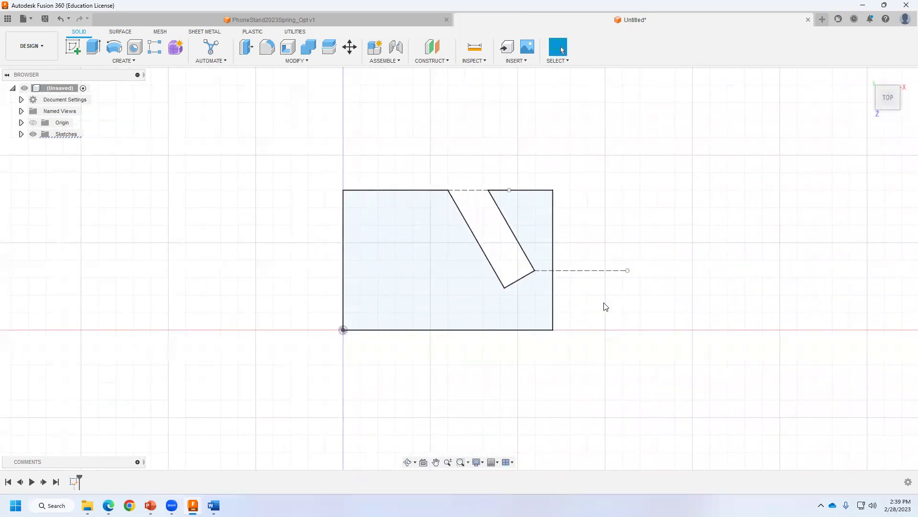
pyautogui.click(407, 461)
pyautogui.moveTo(586, 307)
pyautogui.mouseDown(button='middle')
pyautogui.moveTo(567, 299)
pyautogui.moveTo(591, 313)
pyautogui.mouseUp(button='middle')
pyautogui.click(407, 461)
pyautogui.moveTo(580, 330)
pyautogui.mouseDown()
pyautogui.moveTo(609, 285)
pyautogui.moveTo(587, 289)
pyautogui.moveTo(598, 286)
pyautogui.mouseUp()
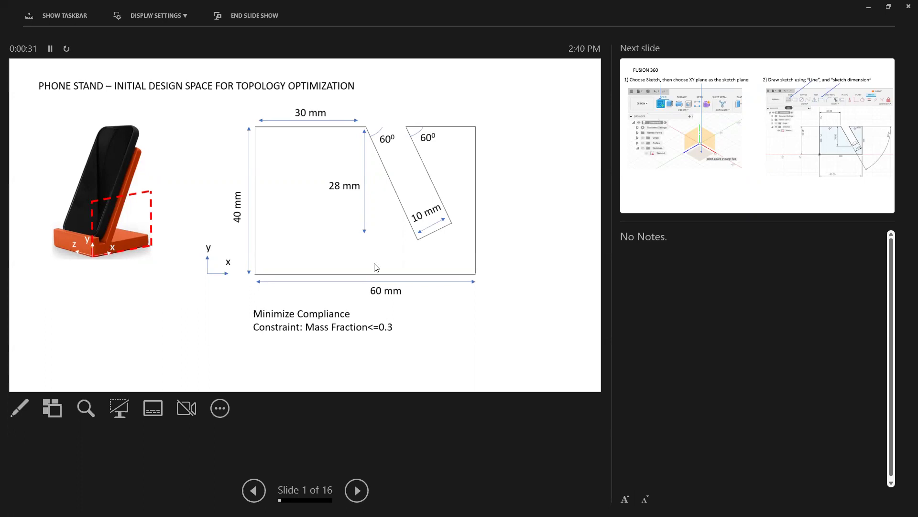
pyautogui.hotkey('alt', 'Tab')
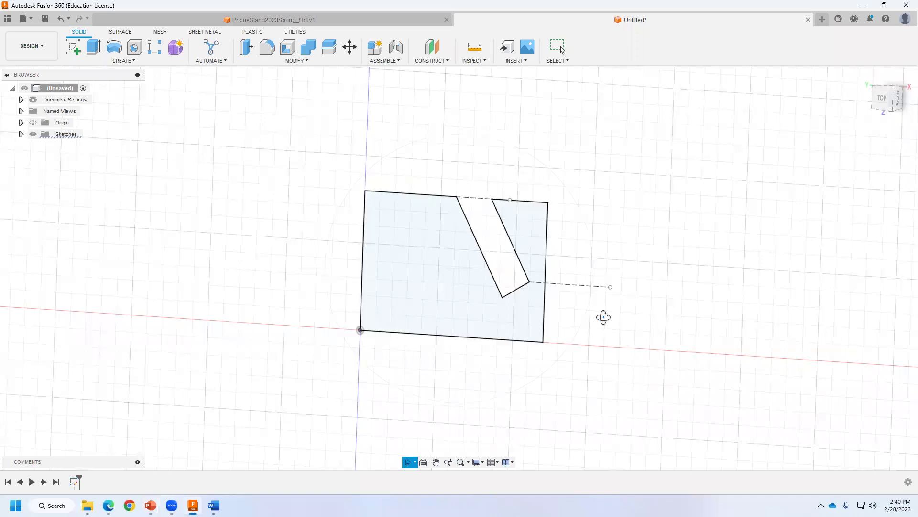
# Step: Extrude the slotted plate profile 5 mm in the flipped direction (-5 mm) into a solid body
pyautogui.click(93, 48)
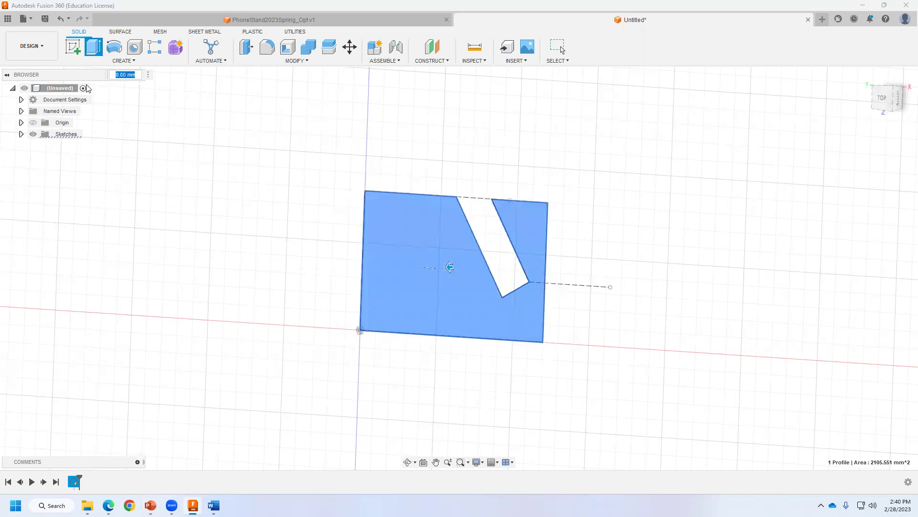
pyautogui.scroll(3, 154, 149)
pyautogui.scroll(1, 152, 149)
pyautogui.scroll(-2, 163, 153)
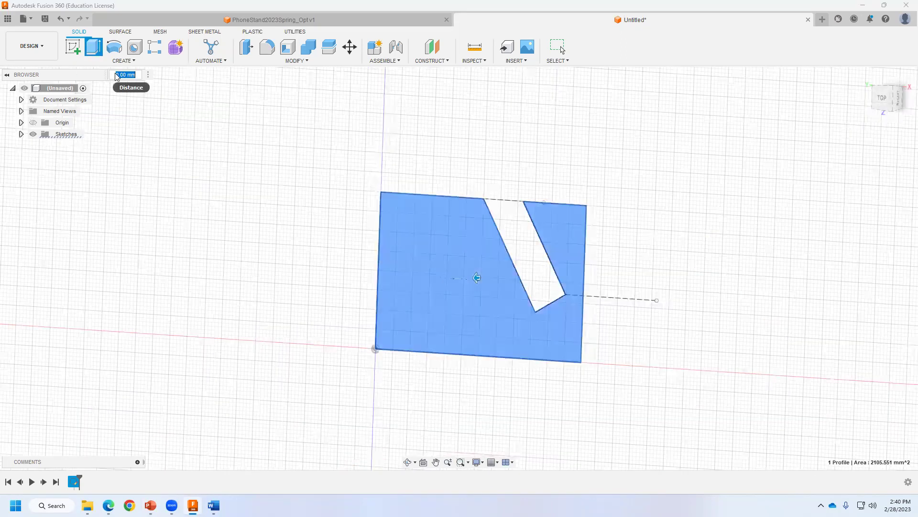
pyautogui.moveTo(98, 82)
pyautogui.mouseDown()
pyautogui.moveTo(73, 77)
pyautogui.moveTo(46, 94)
pyautogui.mouseUp()
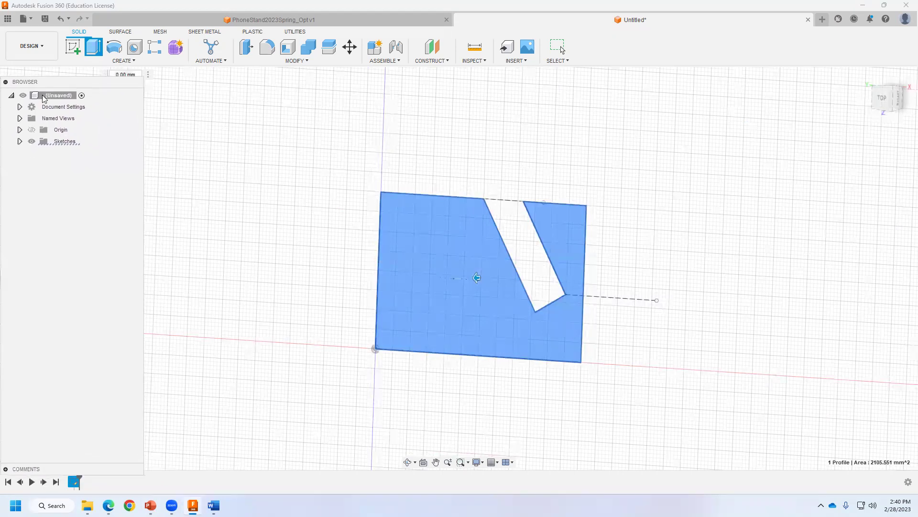
pyautogui.click(148, 75)
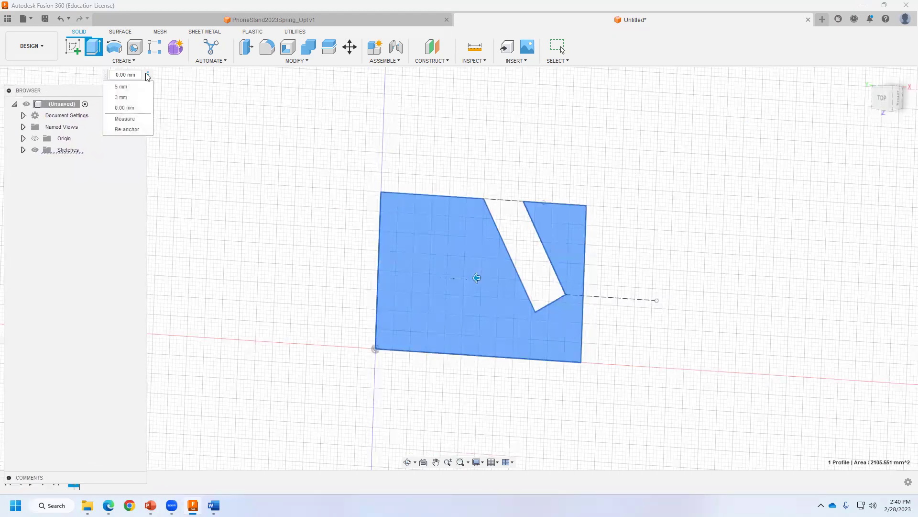
pyautogui.click(120, 87)
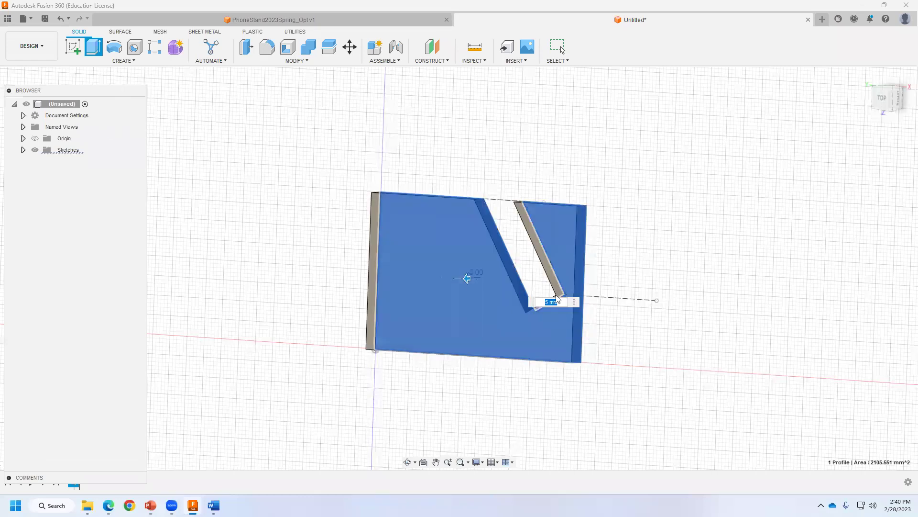
pyautogui.moveTo(647, 324); pyautogui.dragTo(671, 265, button='middle')
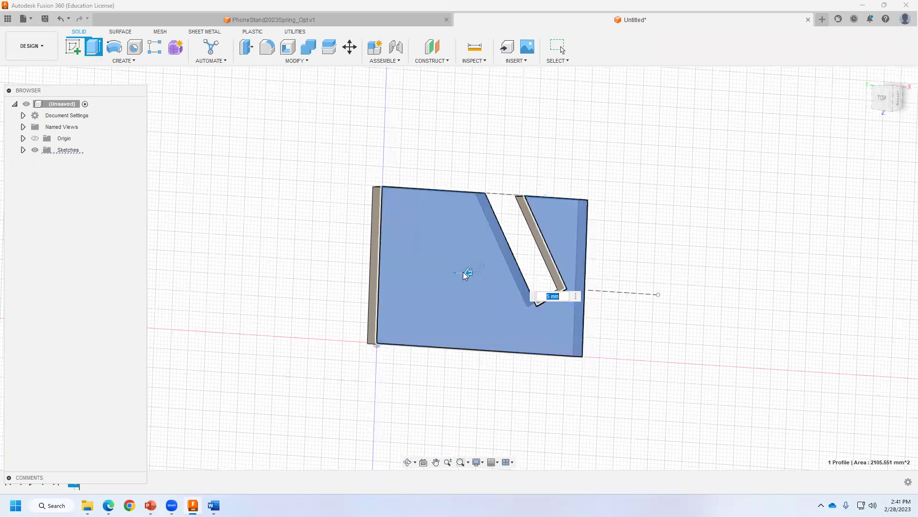
pyautogui.moveTo(469, 273); pyautogui.dragTo(512, 269)
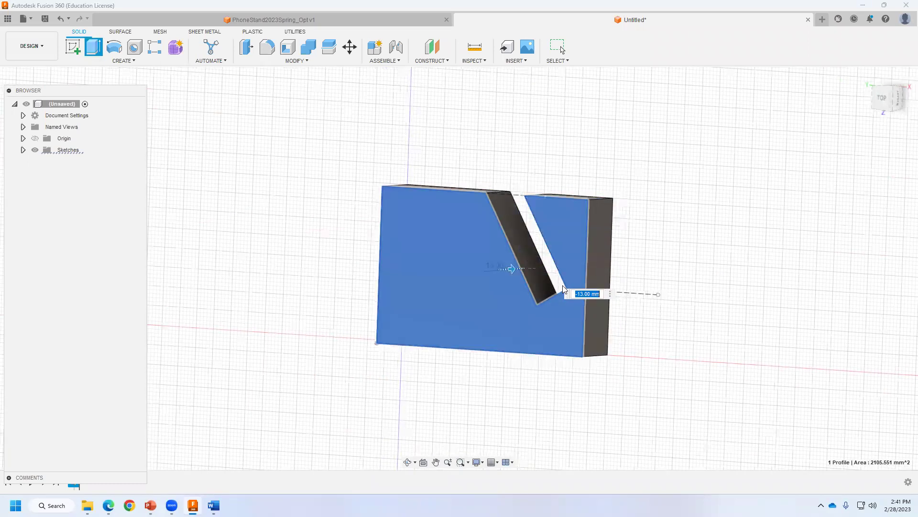
pyautogui.write('-')
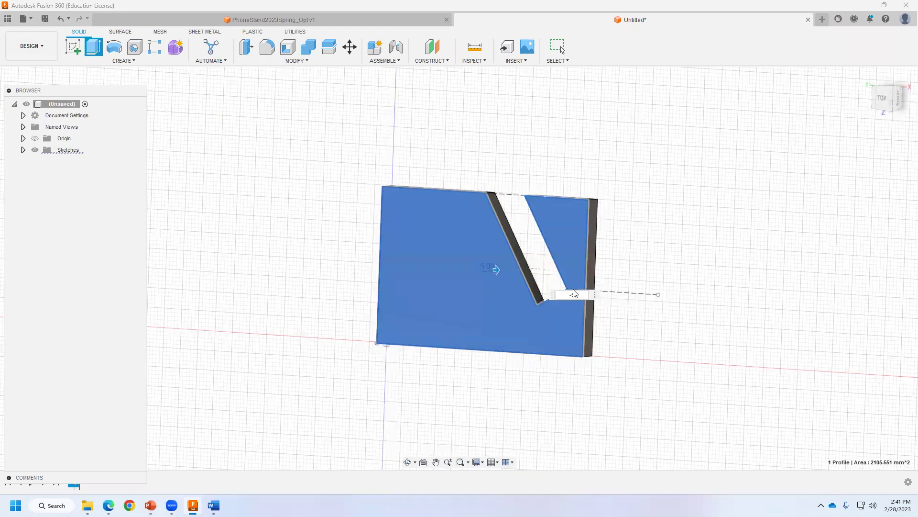
pyautogui.write('5')
pyautogui.press('Return')
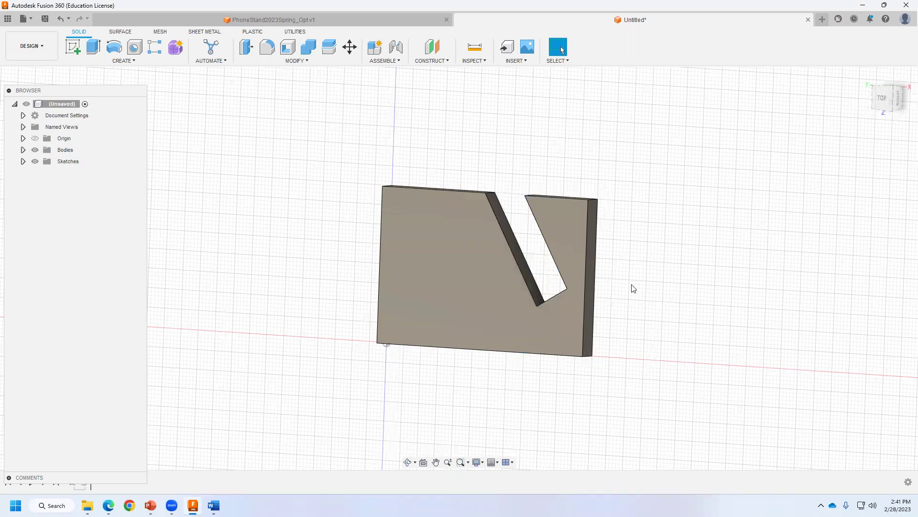
# Step: Choose Admin Project > TopOptClass as the save location for the design
pyautogui.moveTo(101, 90); pyautogui.dragTo(99, 76)
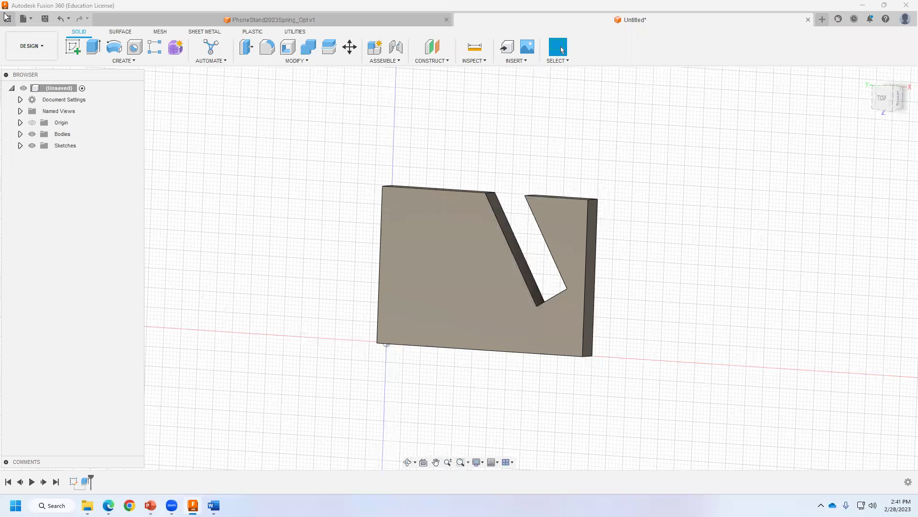
pyautogui.click(23, 18)
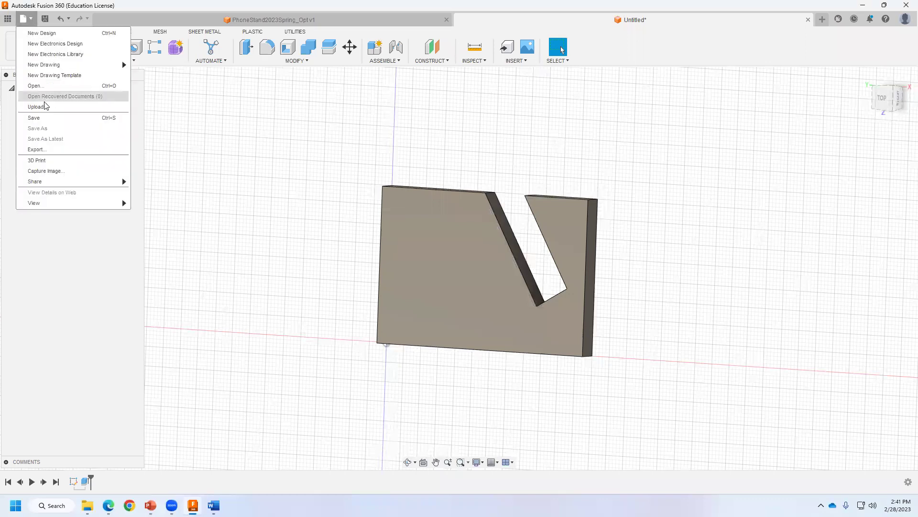
pyautogui.press('Escape')
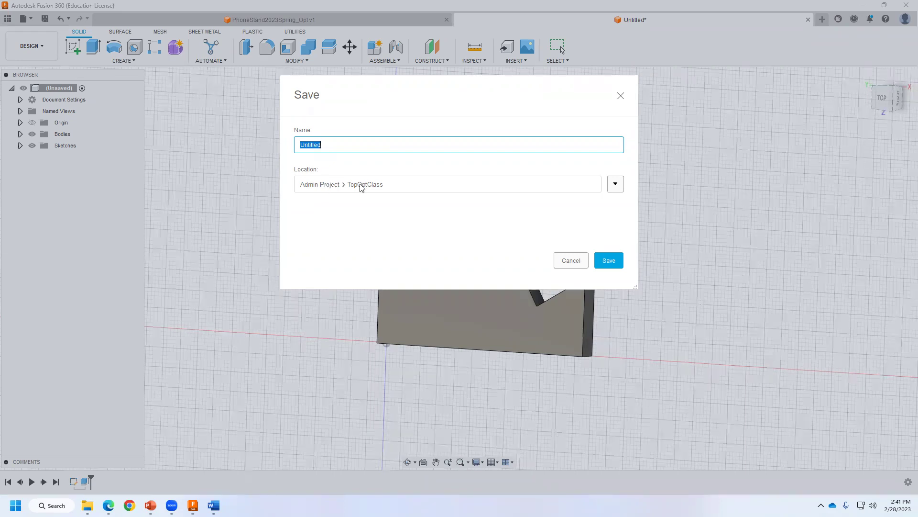
pyautogui.click(616, 186)
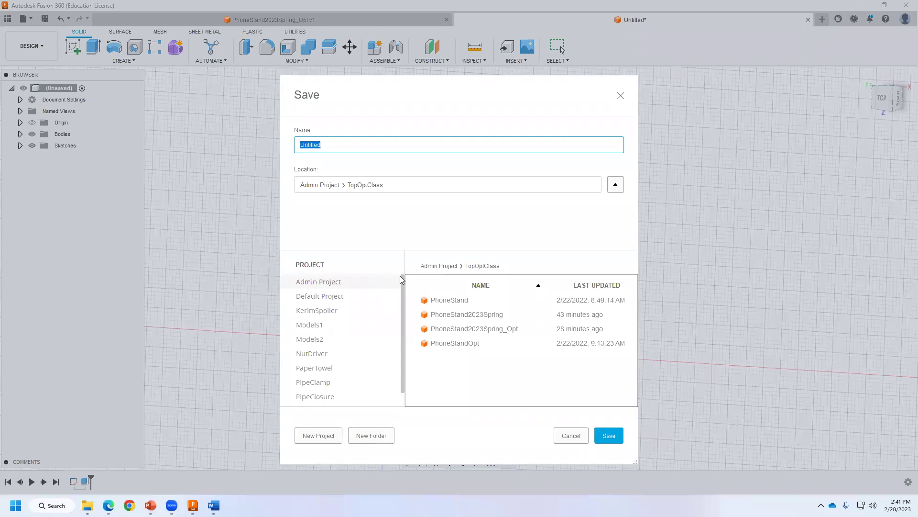
# Step: Name the design PhoneStand2023Spring_V2 and save it
pyautogui.click(325, 145)
pyautogui.doubleClick(294, 149)
pyautogui.click(491, 316)
pyautogui.click(389, 143)
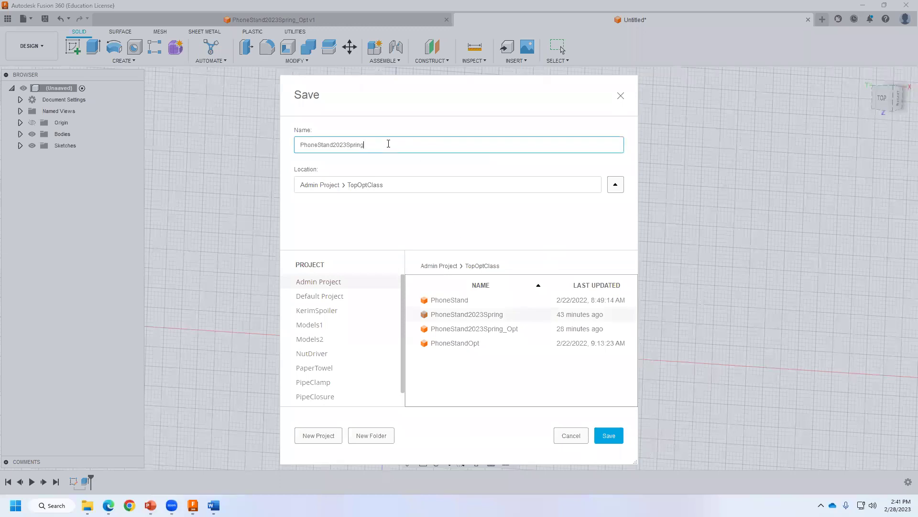
pyautogui.write('_V2')
pyautogui.press('BackSpace')
pyautogui.press('BackSpace')
pyautogui.write('V2')
pyautogui.click(605, 438)
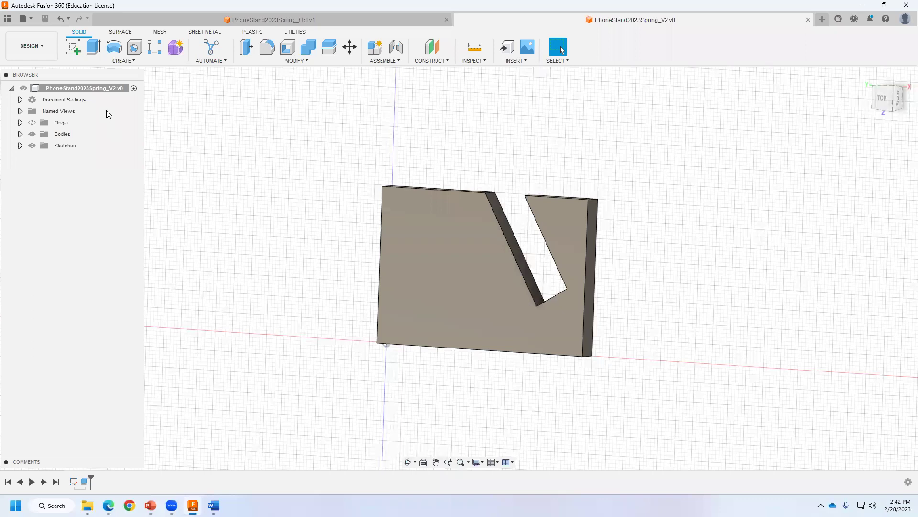
# Step: Show the DESIGN workspace dropdown listing the available workspaces, including Simulation
pyautogui.click(41, 43)
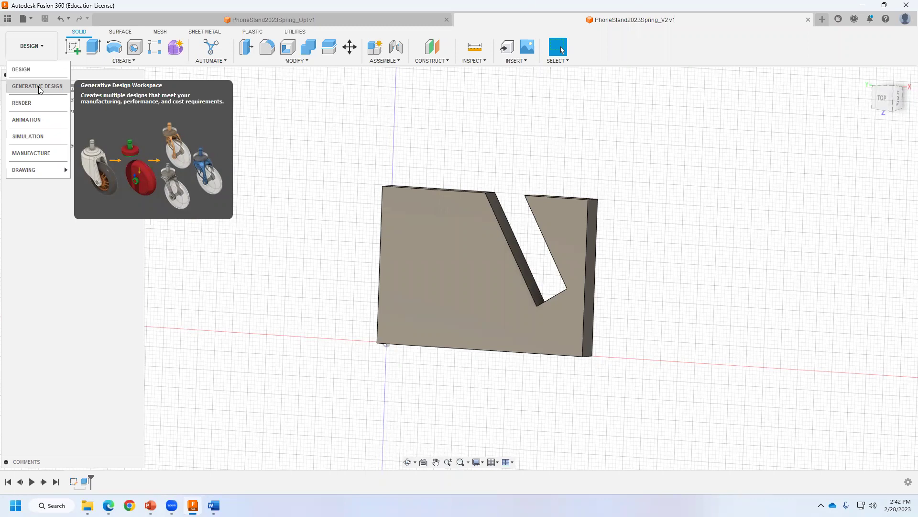
# Step: Switch to the Simulation workspace and pick Shape Optimization as the new study type
pyautogui.click(33, 138)
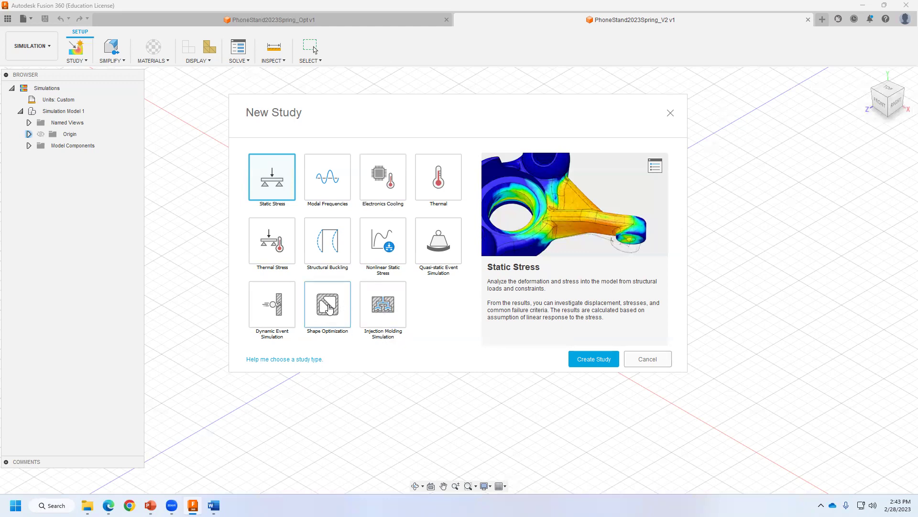
pyautogui.click(329, 309)
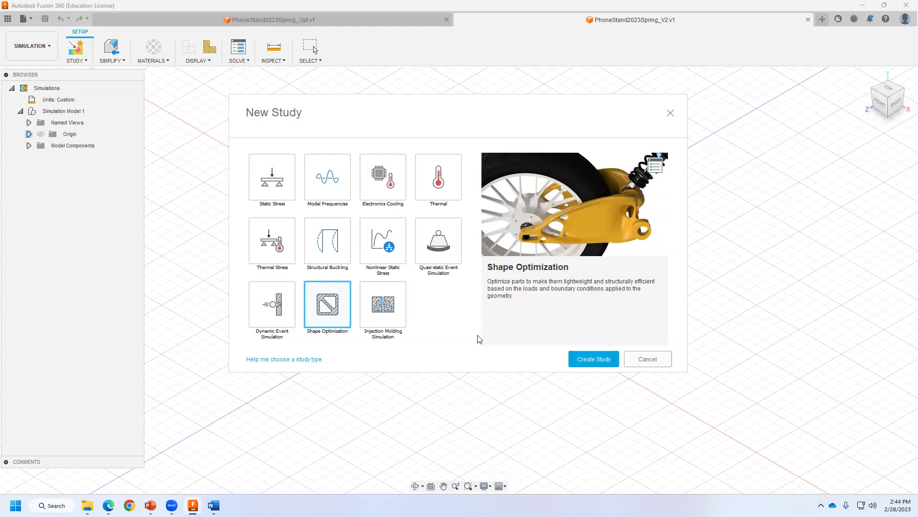
# Step: Create the Shape Optimization study and review the SIMPLIFY and SHAPE OPTIMIZATION toolbar options
pyautogui.click(599, 359)
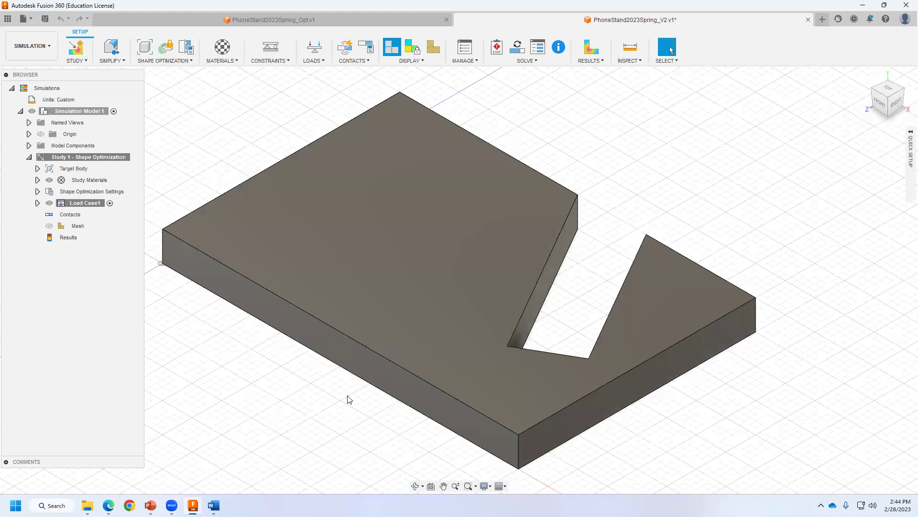
pyautogui.scroll(-2, 348, 400)
pyautogui.scroll(1, 348, 399)
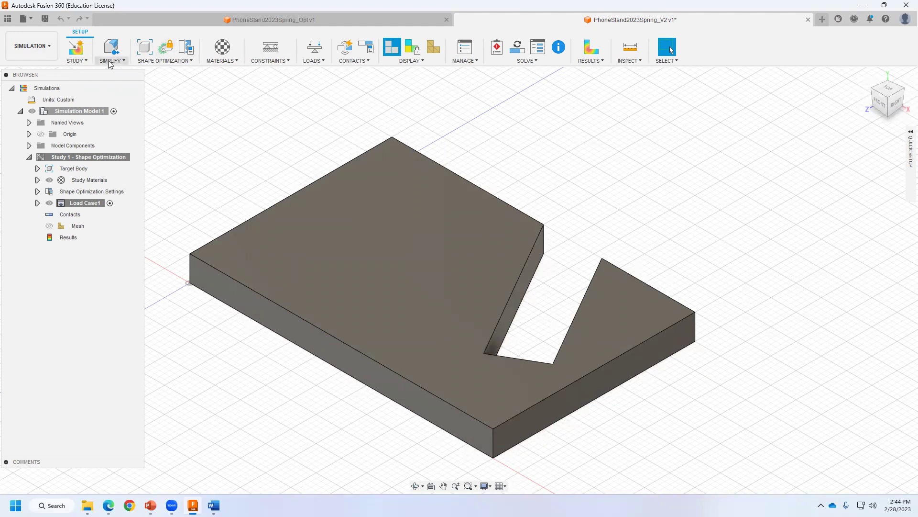
pyautogui.click(123, 64)
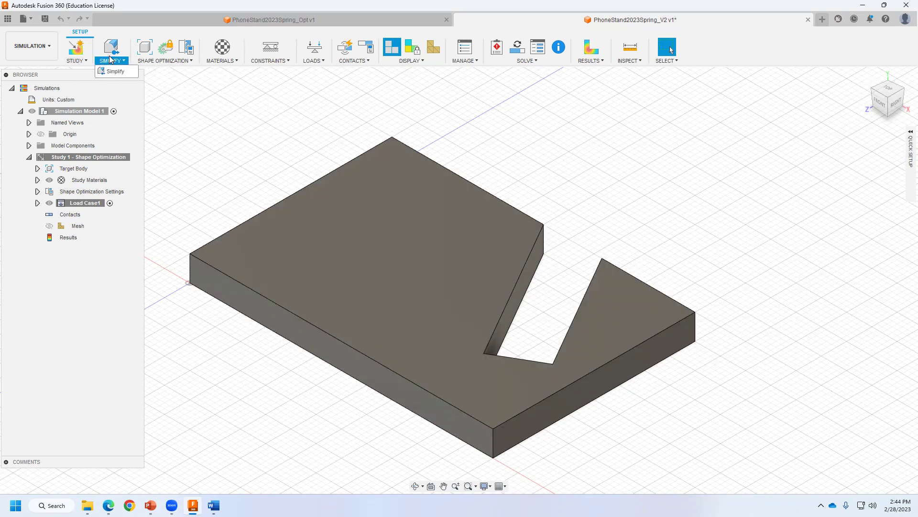
pyautogui.click(164, 61)
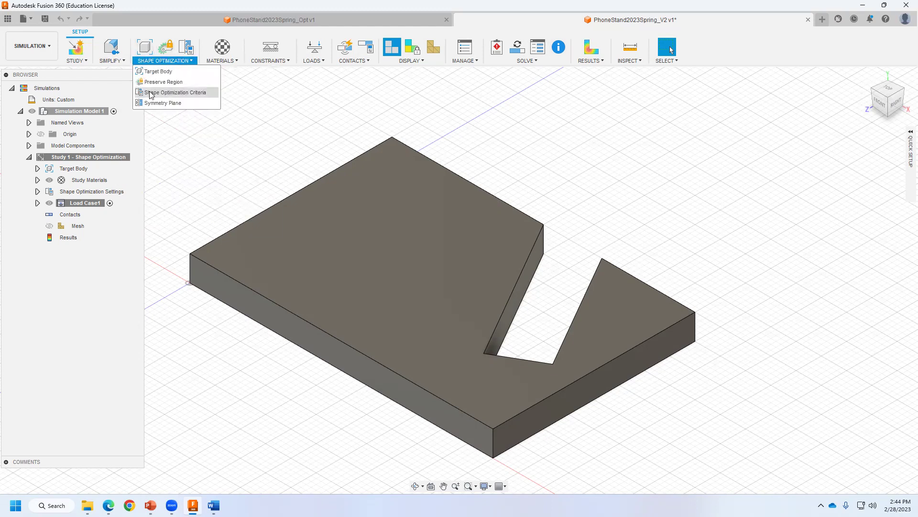
pyautogui.moveTo(159, 72)
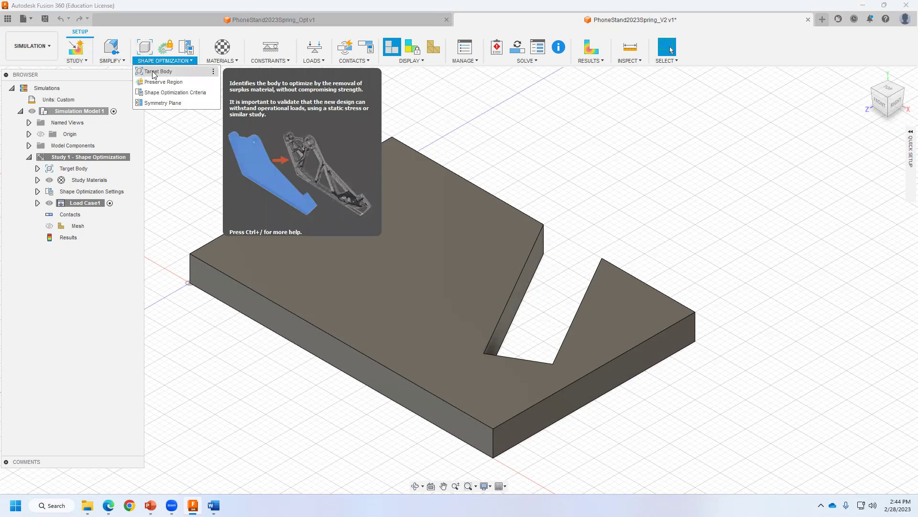
# Step: Select the plate body in the Target Body dialog and confirm it with OK
pyautogui.click(153, 72)
pyautogui.click(370, 252)
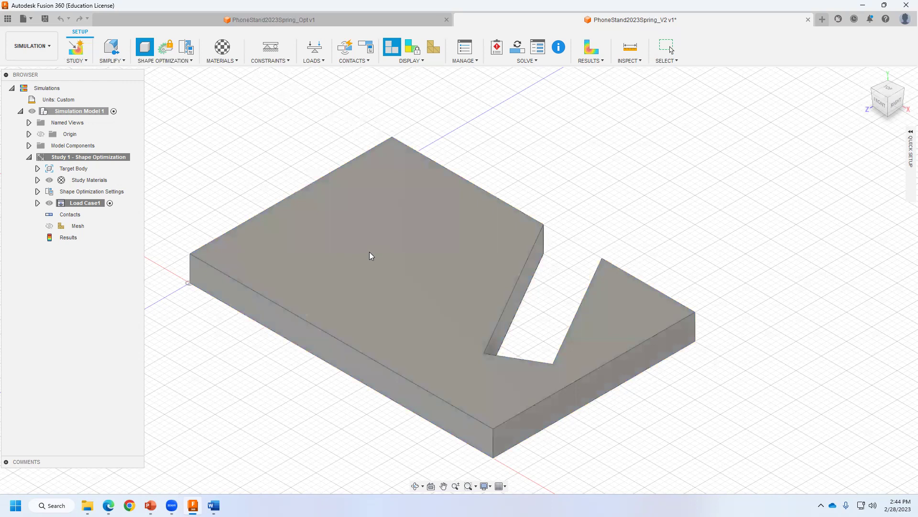
pyautogui.click(369, 252)
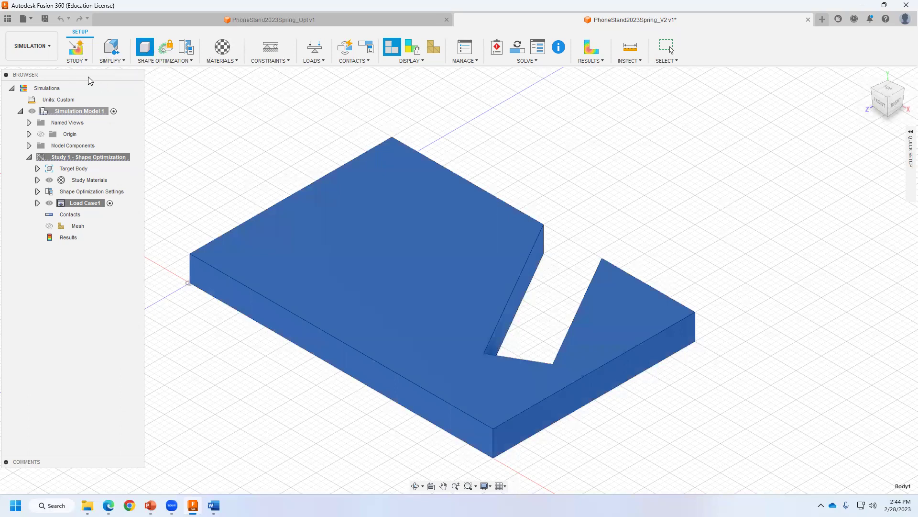
pyautogui.moveTo(88, 76); pyautogui.dragTo(98, 81)
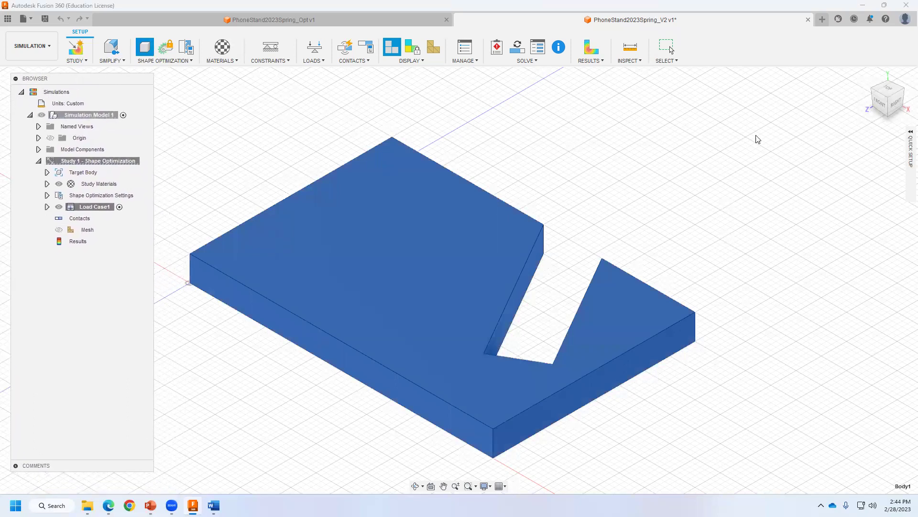
pyautogui.moveTo(393, 72); pyautogui.dragTo(533, 95)
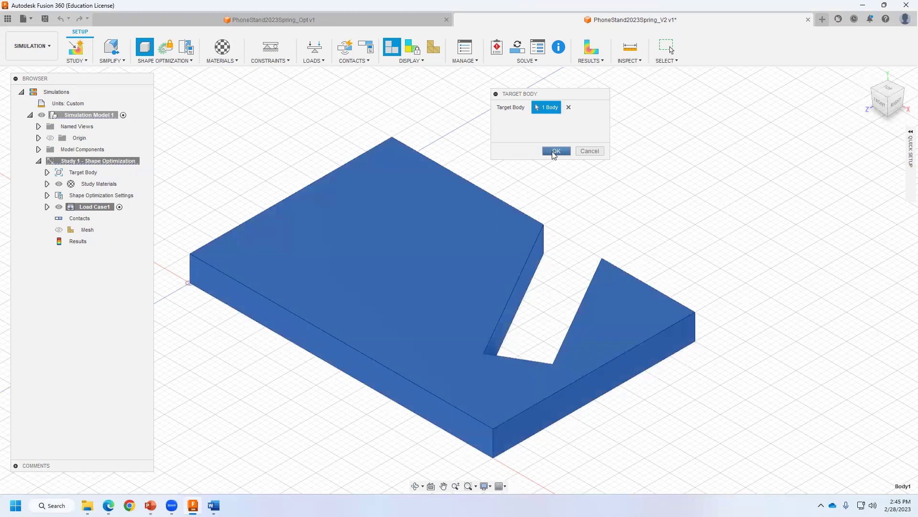
pyautogui.click(554, 151)
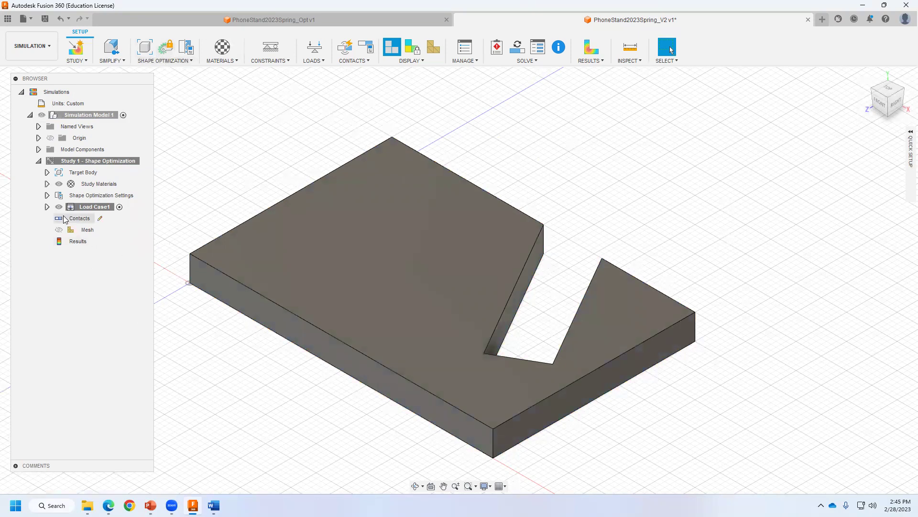
# Step: Check Body1 under Target Body and bring up the Shape Optimization Criteria dialog
pyautogui.click(47, 173)
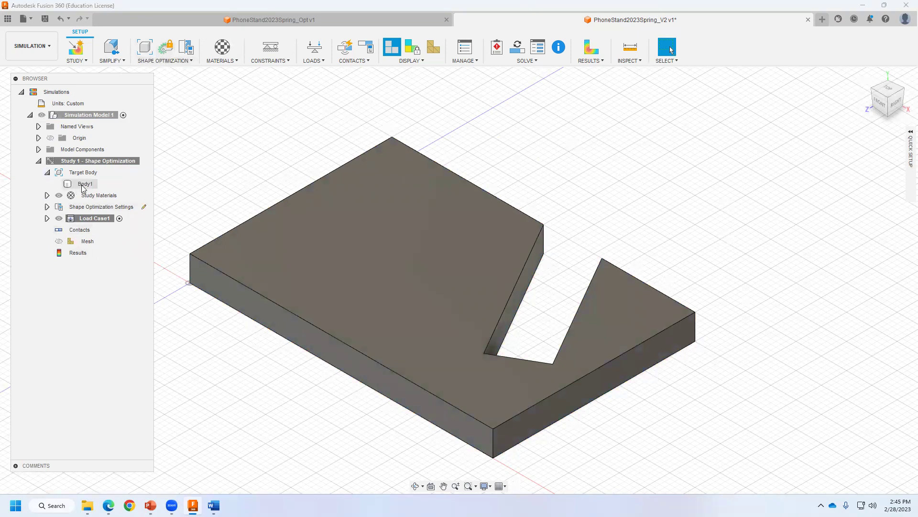
pyautogui.click(84, 184)
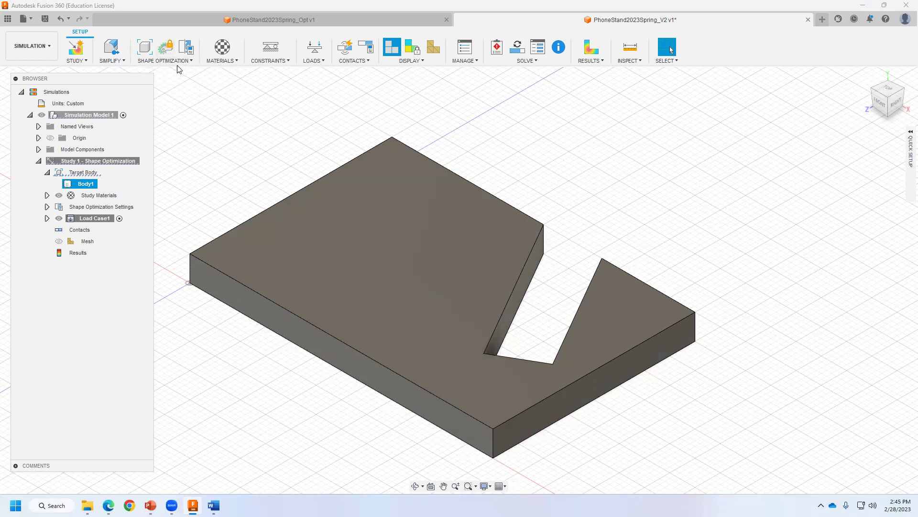
pyautogui.moveTo(185, 47)
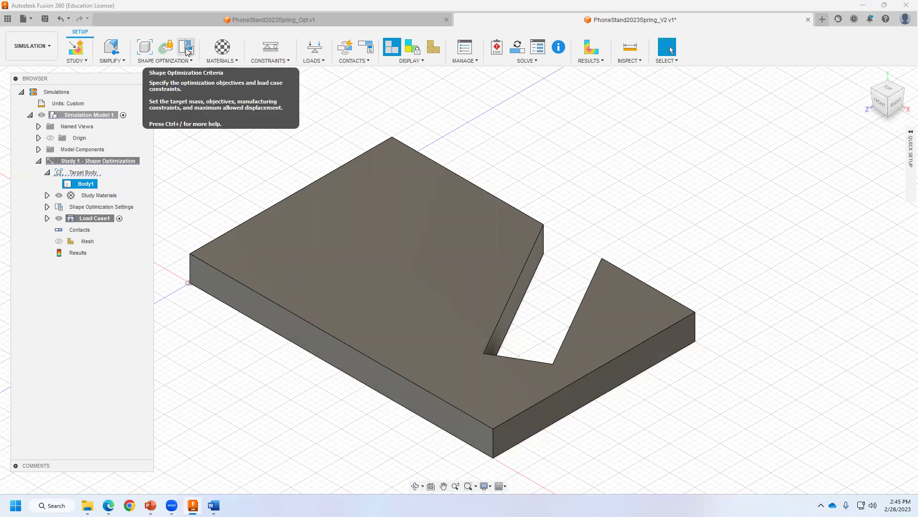
pyautogui.click(187, 50)
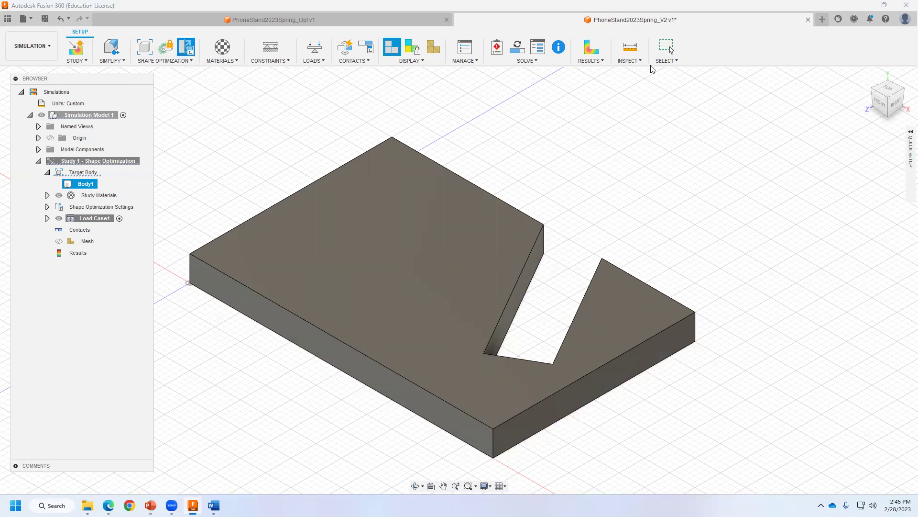
pyautogui.moveTo(497, 99); pyautogui.dragTo(619, 104)
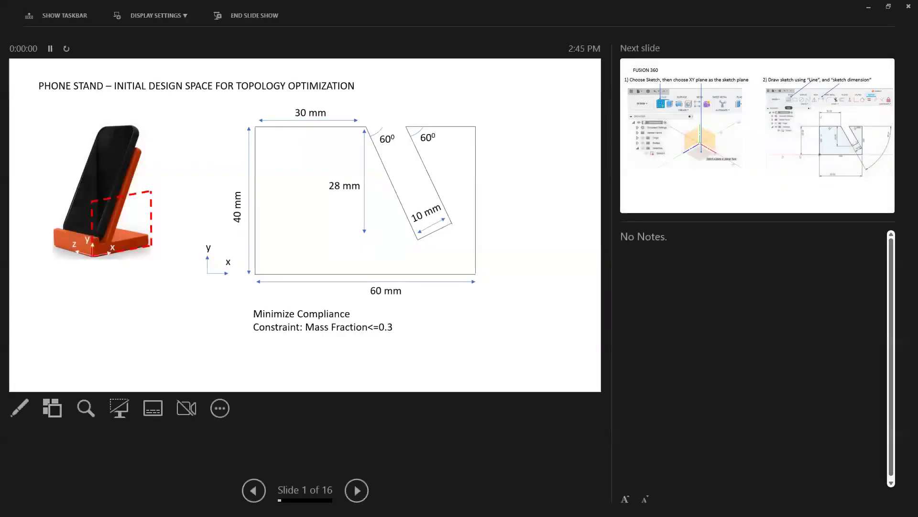
# Step: Swap PowerPoint's Presenter View and Slide Show, then Alt+Tab back to Fusion 360
pyautogui.click(142, 25)
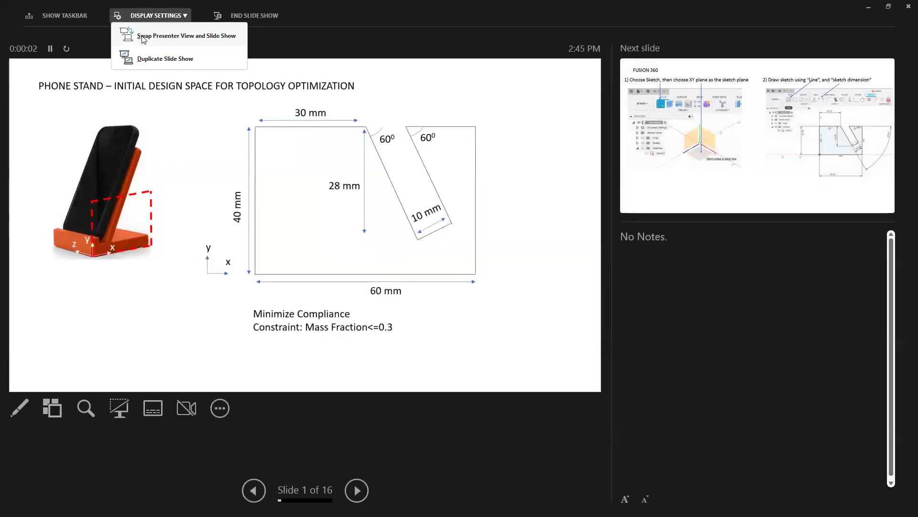
pyautogui.click(145, 36)
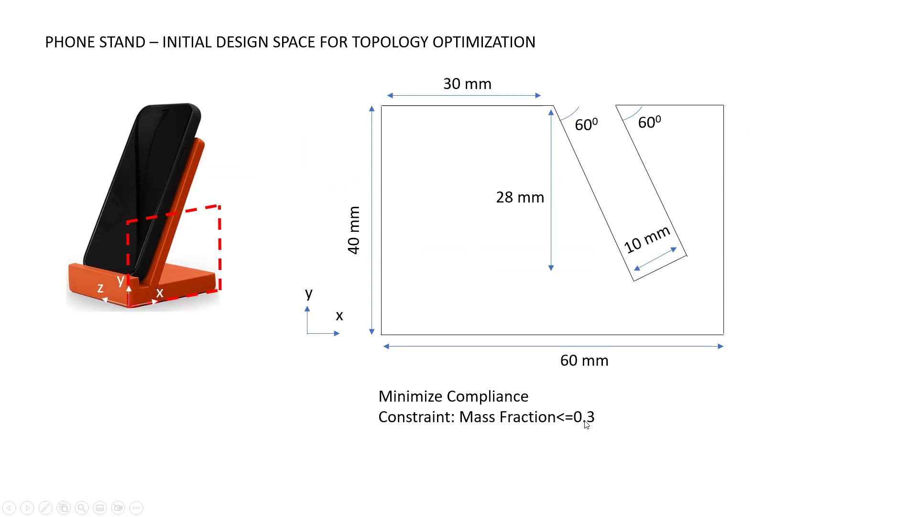
pyautogui.hotkey('alt', 'Tab')
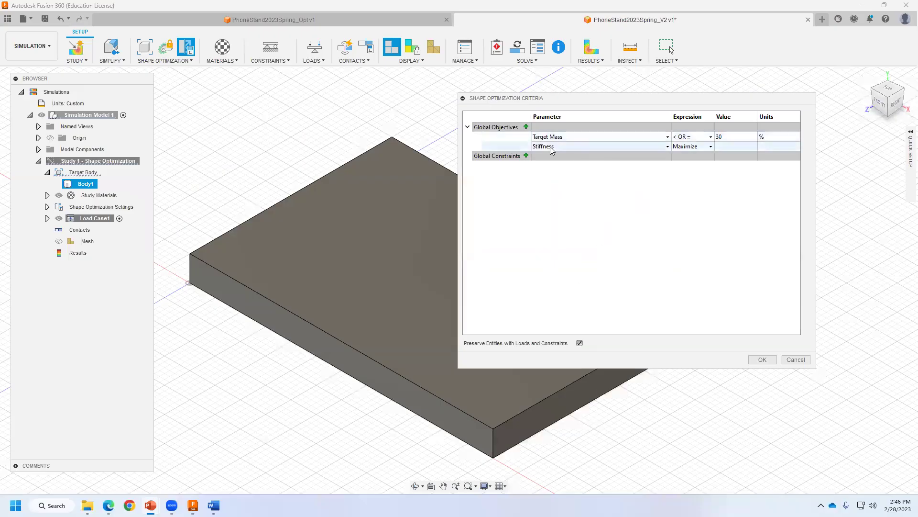
pyautogui.click(668, 148)
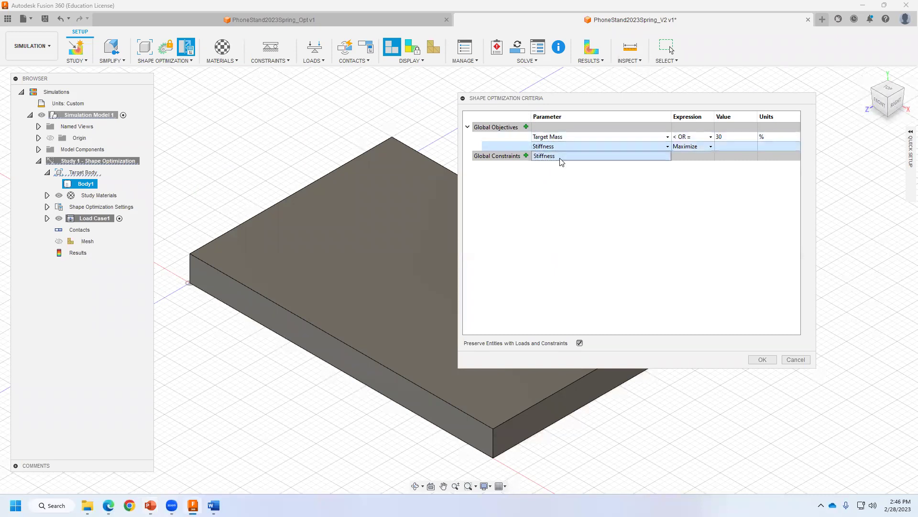
pyautogui.click(549, 157)
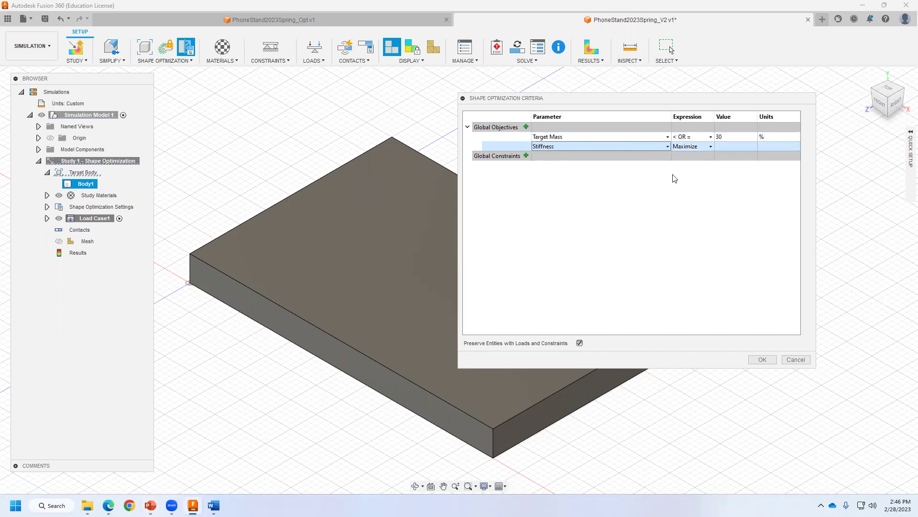
pyautogui.click(689, 149)
pyautogui.click(668, 147)
pyautogui.click(712, 147)
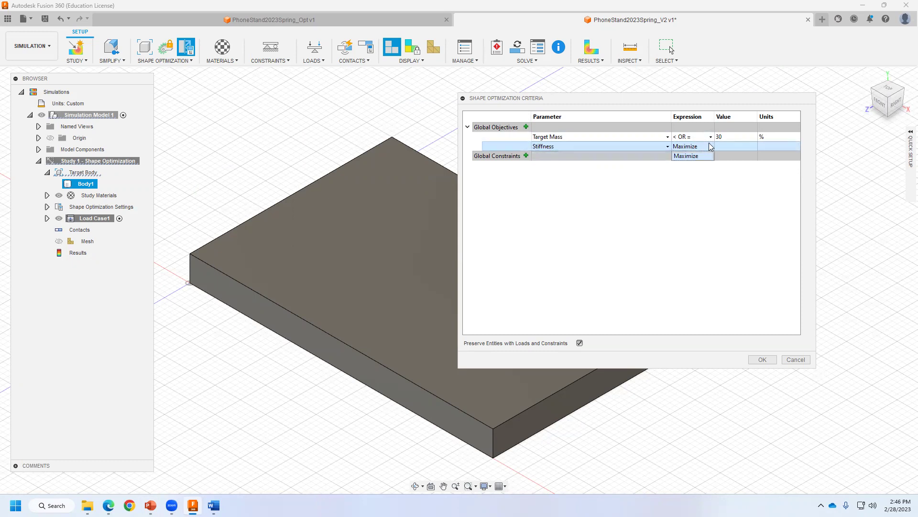
pyautogui.click(737, 218)
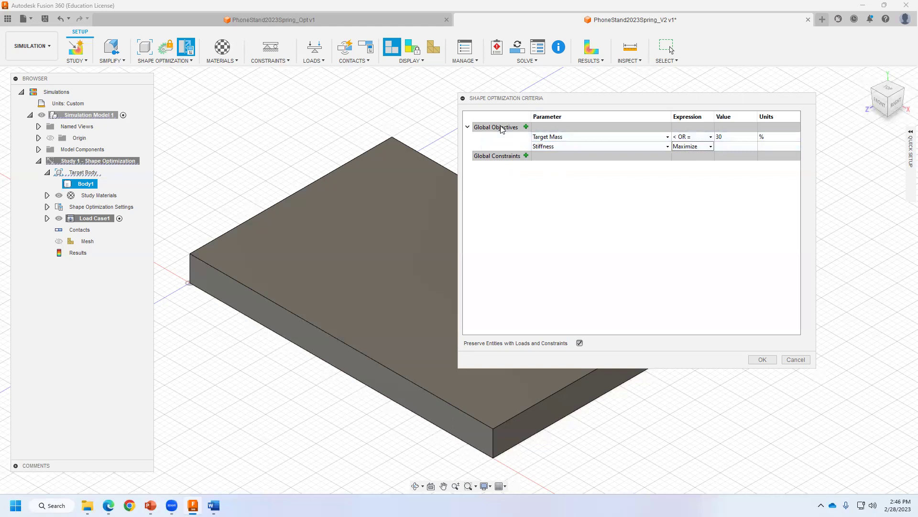
pyautogui.click(685, 138)
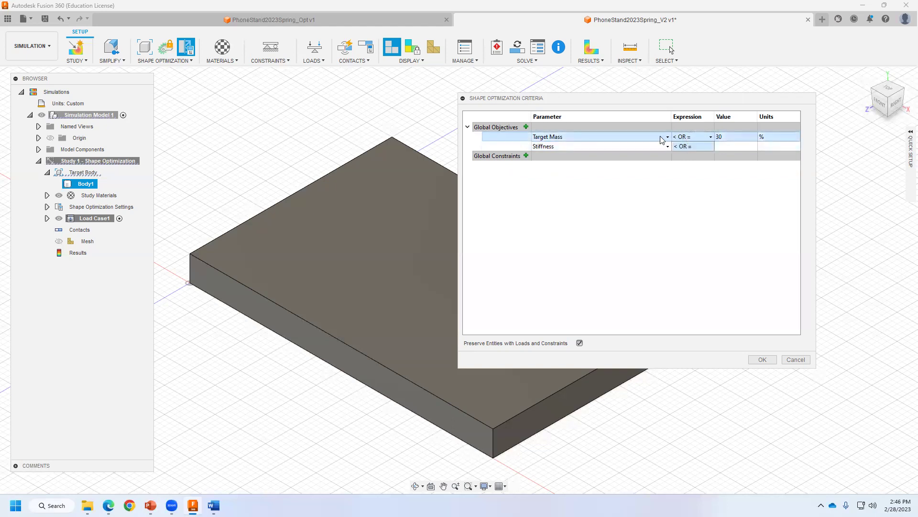
pyautogui.click(568, 101)
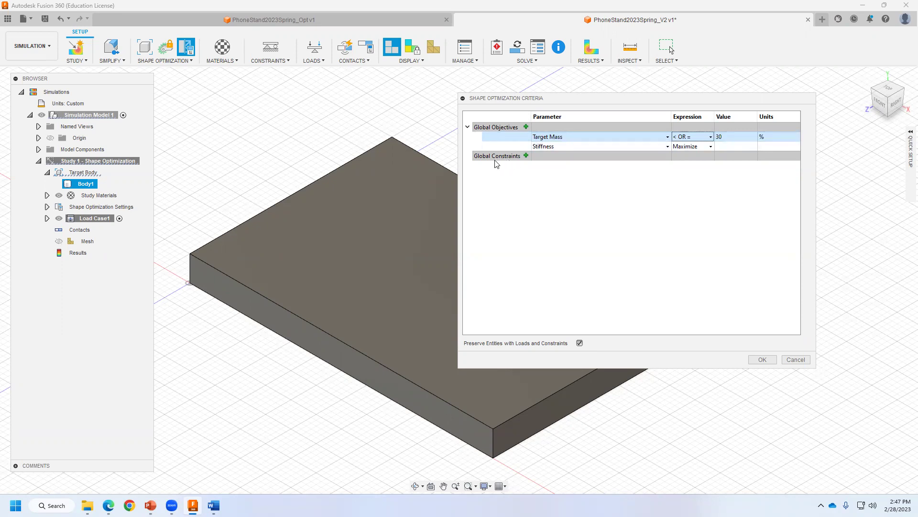
# Step: Add a Min Member Size constraint and set its value to 1
pyautogui.click(527, 156)
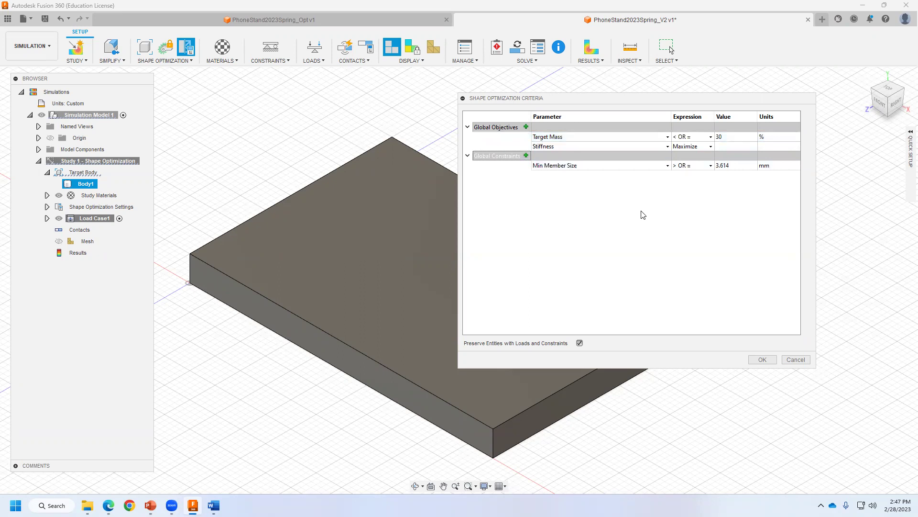
pyautogui.click(668, 165)
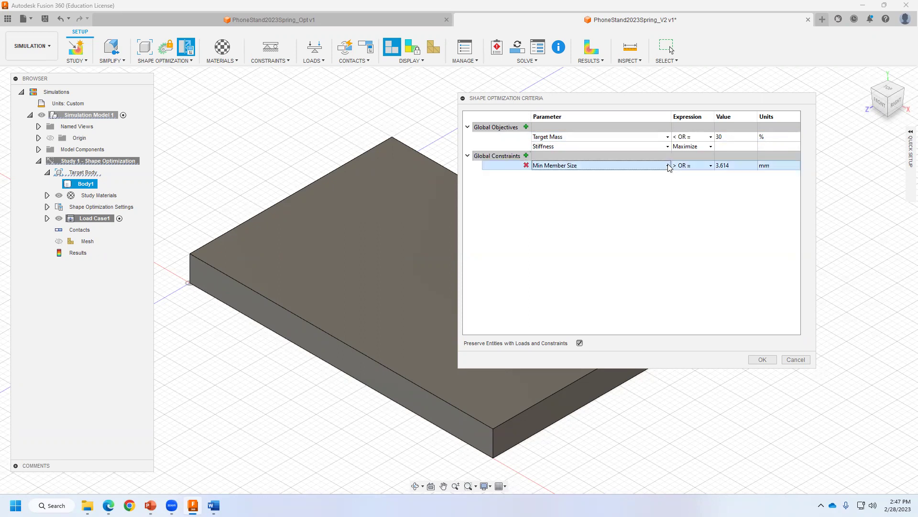
pyautogui.click(721, 175)
pyautogui.click(733, 165)
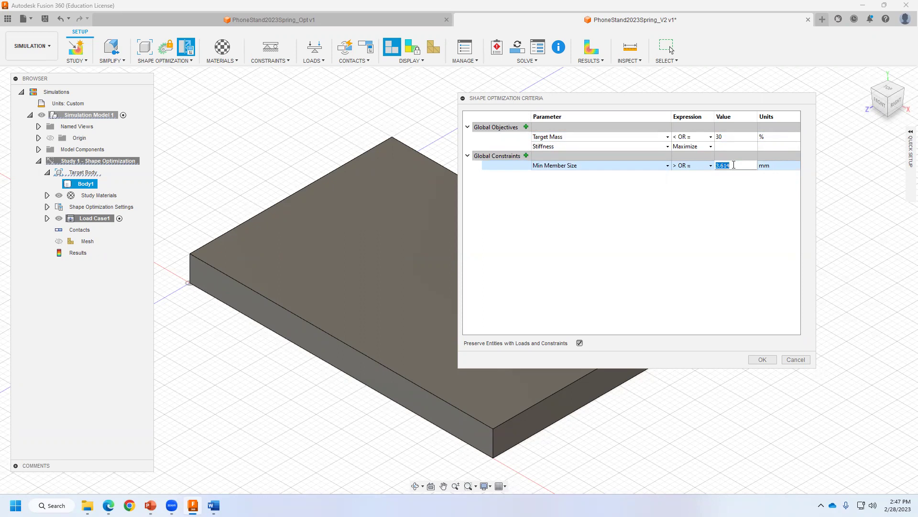
pyautogui.write('1')
pyautogui.moveTo(690, 165)
pyautogui.click(374, 333)
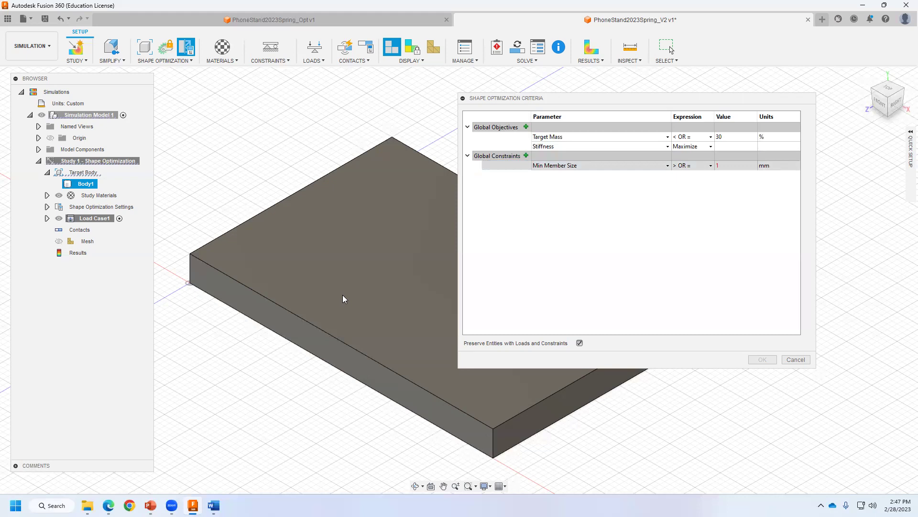
# Step: Delete the Min Member Size constraint, keeping Target Mass 30% and maximized Stiffness
pyautogui.click(668, 166)
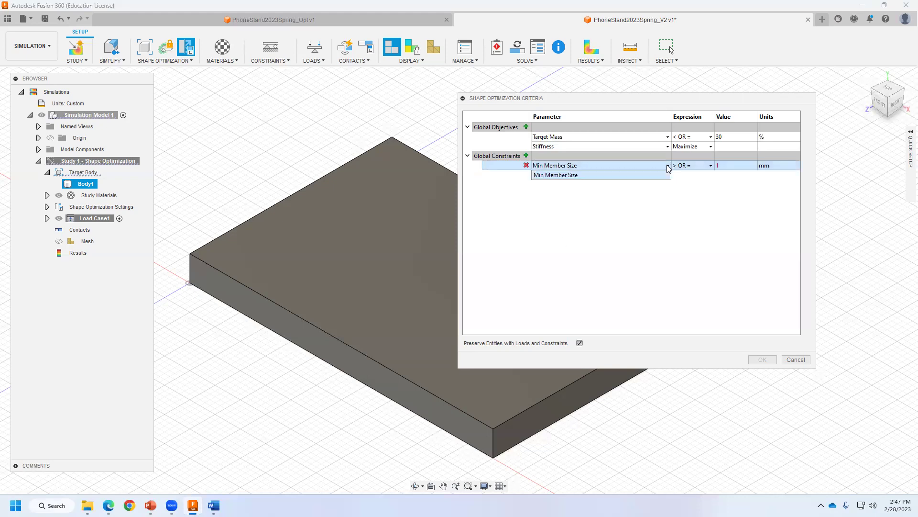
pyautogui.click(527, 165)
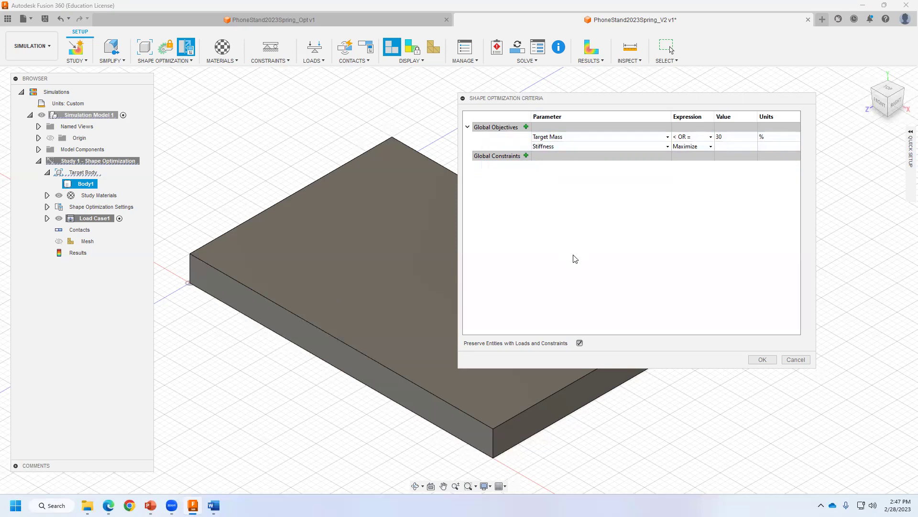
pyautogui.click(762, 361)
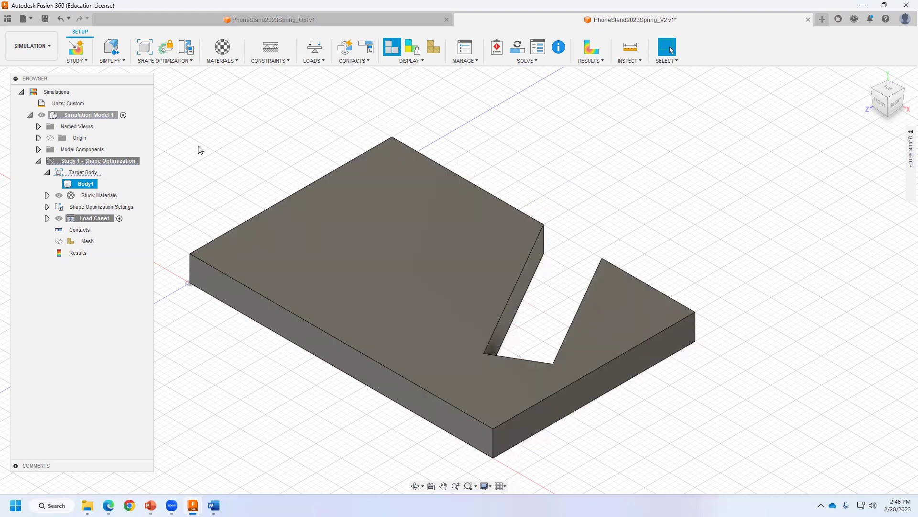
# Step: Show the Shape Optimization setup menu with Preserve Region and Symmetry Plane
pyautogui.click(161, 61)
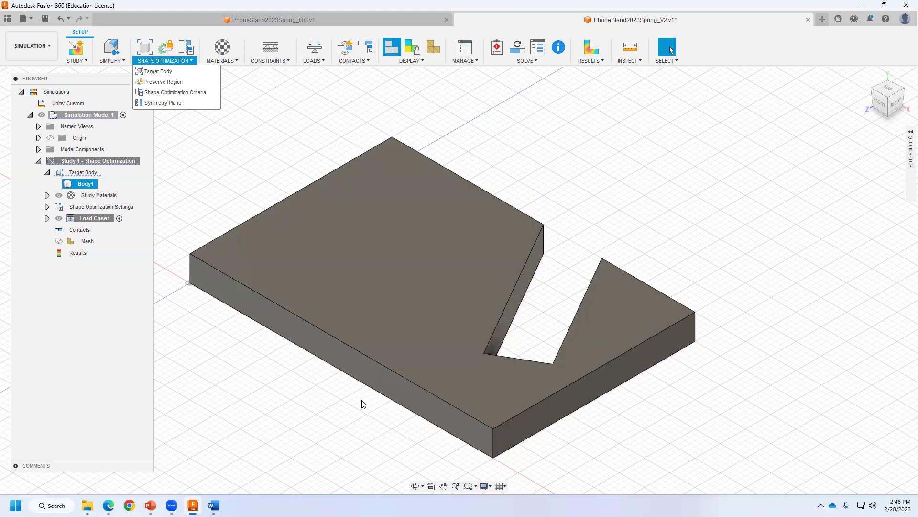
# Step: Apply a symmetry plane defined by the plate's top face
pyautogui.click(167, 103)
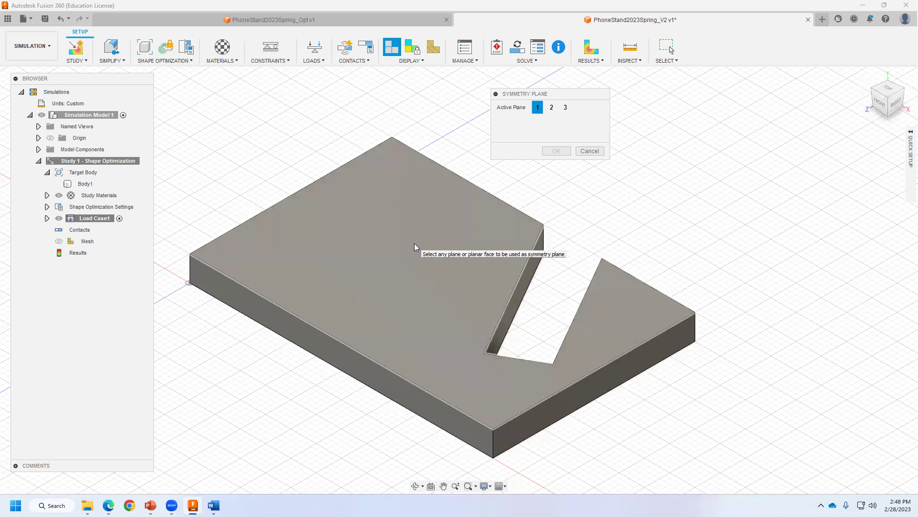
pyautogui.click(414, 245)
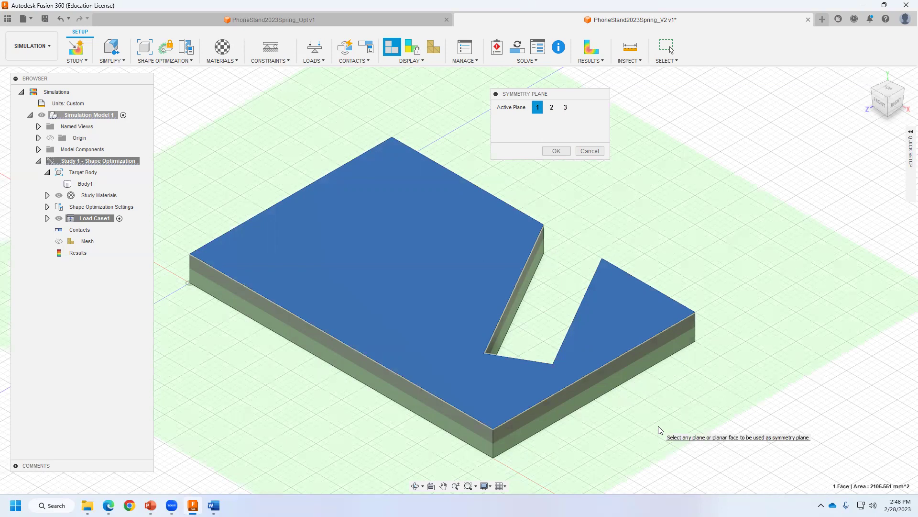
pyautogui.click(556, 151)
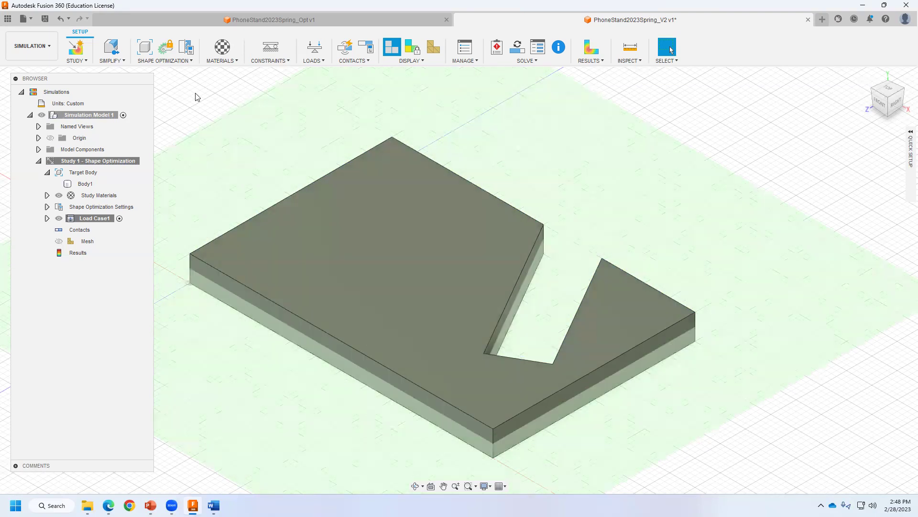
pyautogui.click(191, 61)
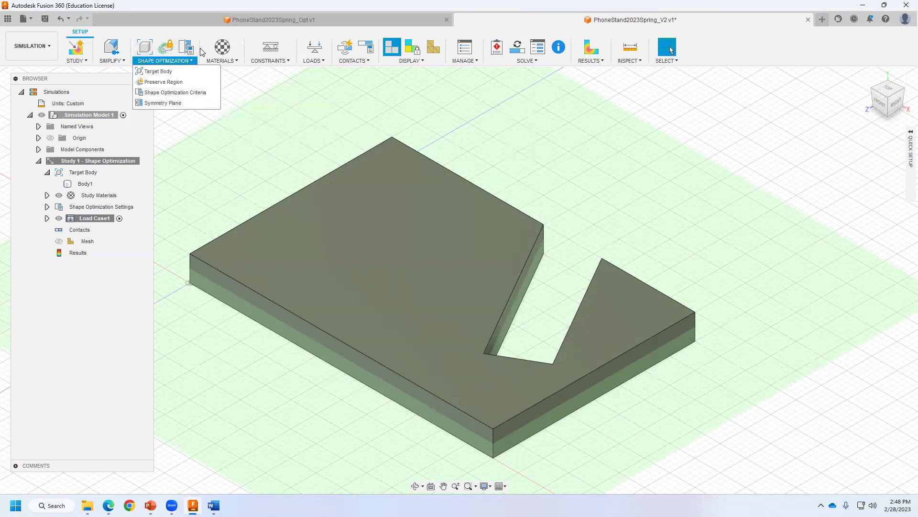
# Step: Show the Materials menu offering Study Materials, Material Properties and Manage Physical Materials
pyautogui.click(160, 62)
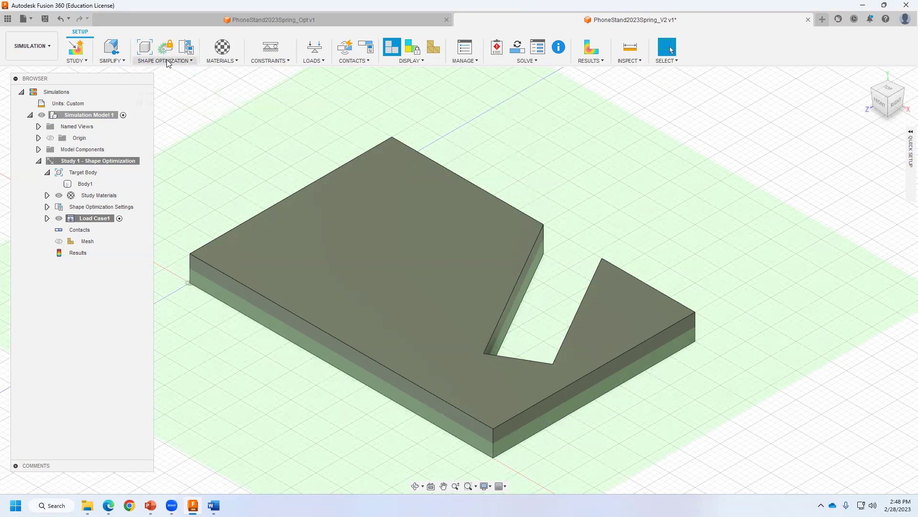
pyautogui.click(161, 60)
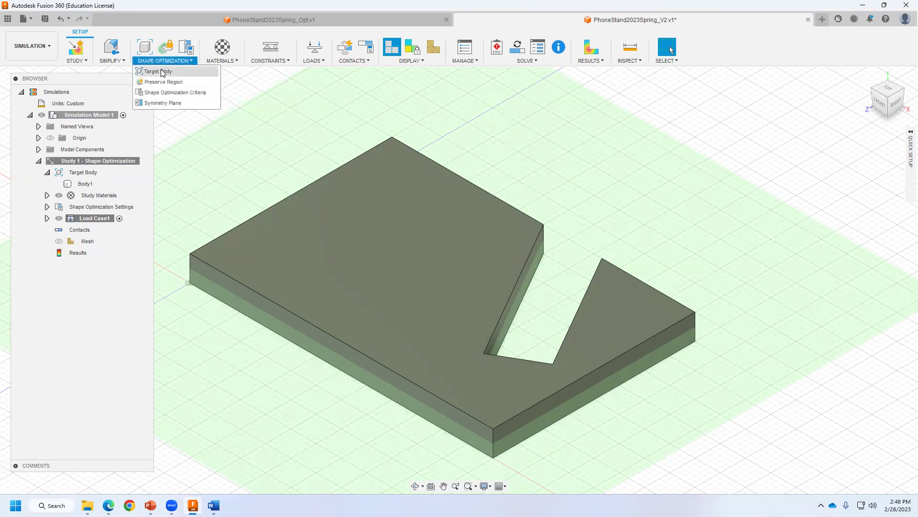
pyautogui.click(191, 61)
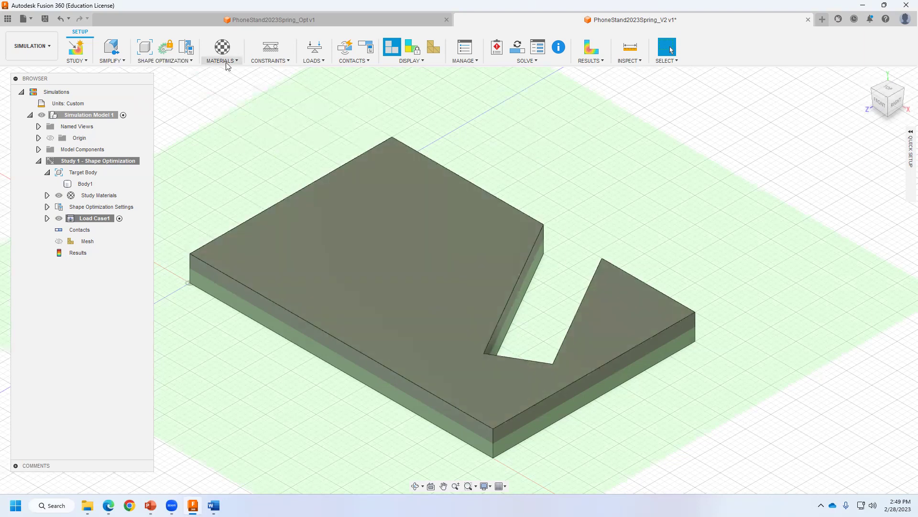
pyautogui.click(226, 61)
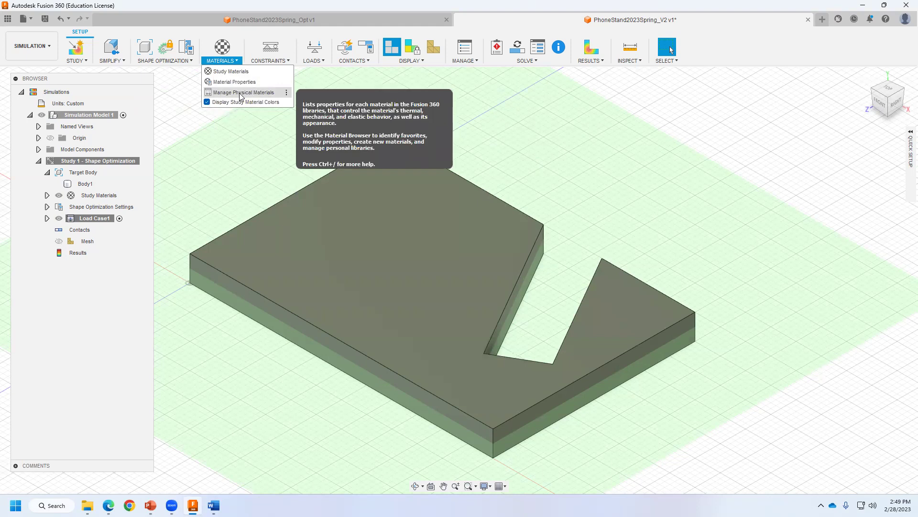
pyautogui.moveTo(223, 73)
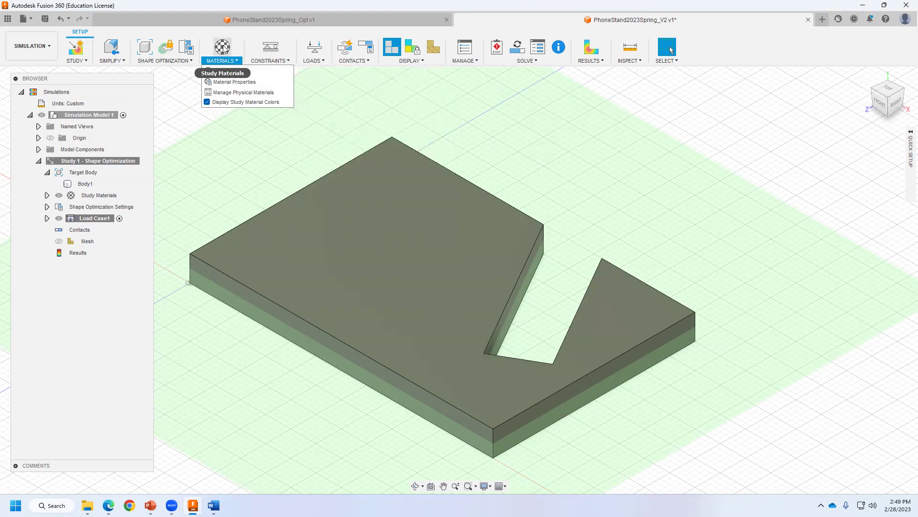
# Step: Change the plate's study material to ABS Plastic
pyautogui.click(223, 48)
pyautogui.moveTo(888, 88)
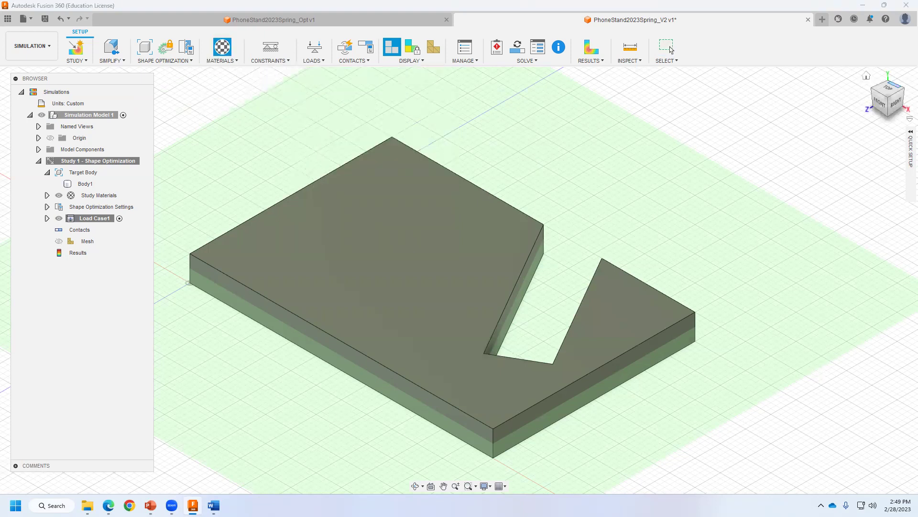
pyautogui.moveTo(613, 57); pyautogui.dragTo(546, 100)
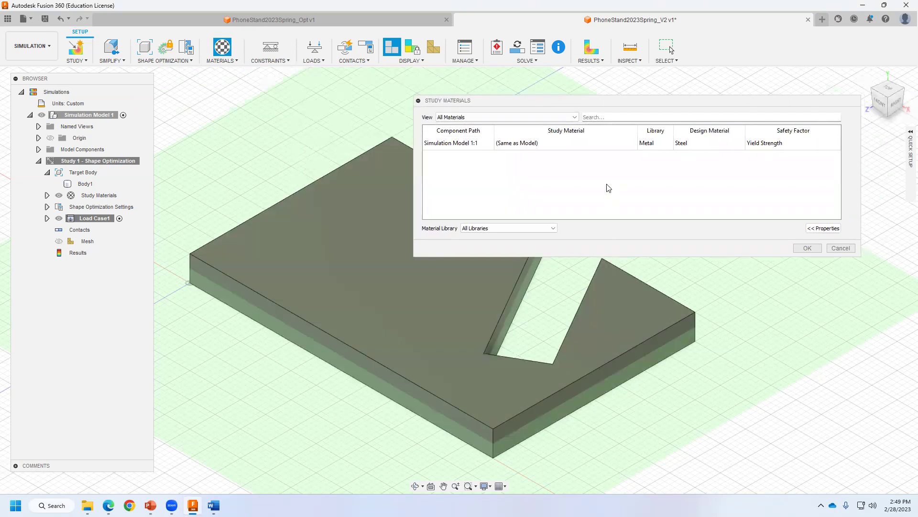
pyautogui.moveTo(514, 146)
pyautogui.click(632, 145)
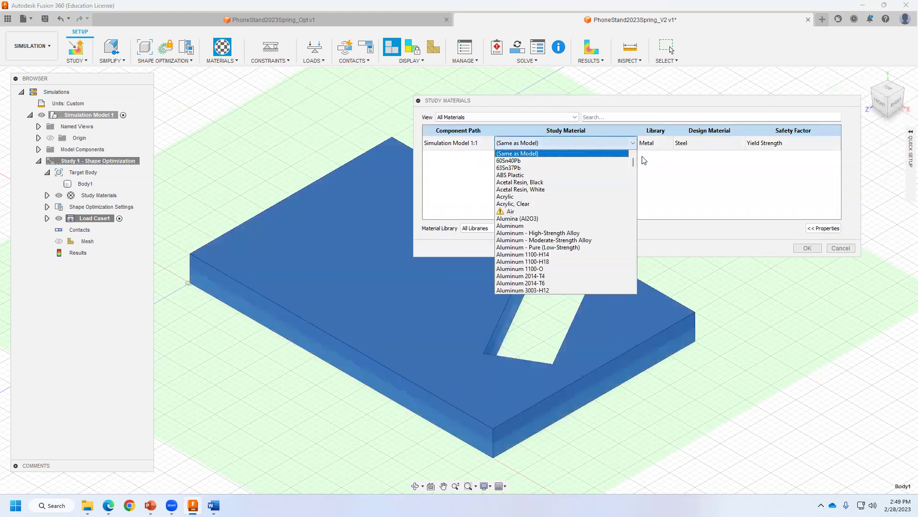
pyautogui.moveTo(633, 163); pyautogui.dragTo(632, 158)
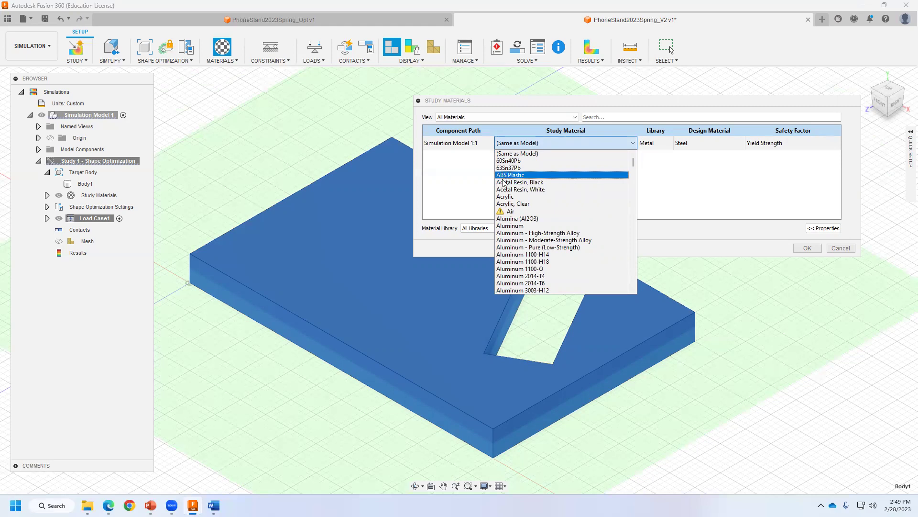
pyautogui.moveTo(632, 161); pyautogui.dragTo(633, 223)
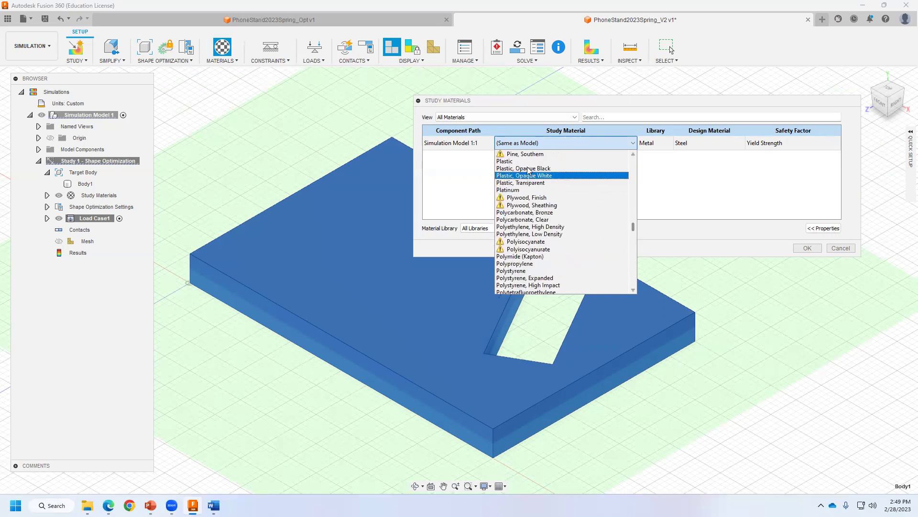
pyautogui.scroll(-2, 528, 246)
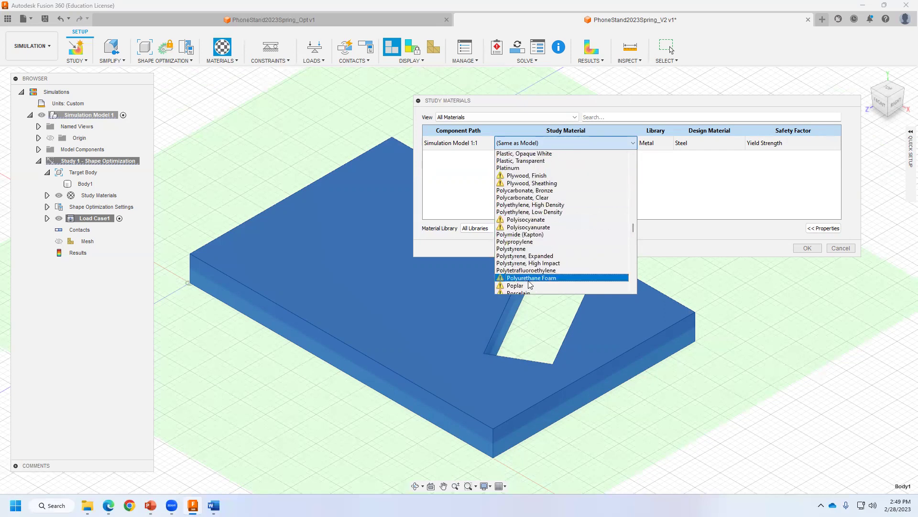
pyautogui.scroll(-1, 531, 270)
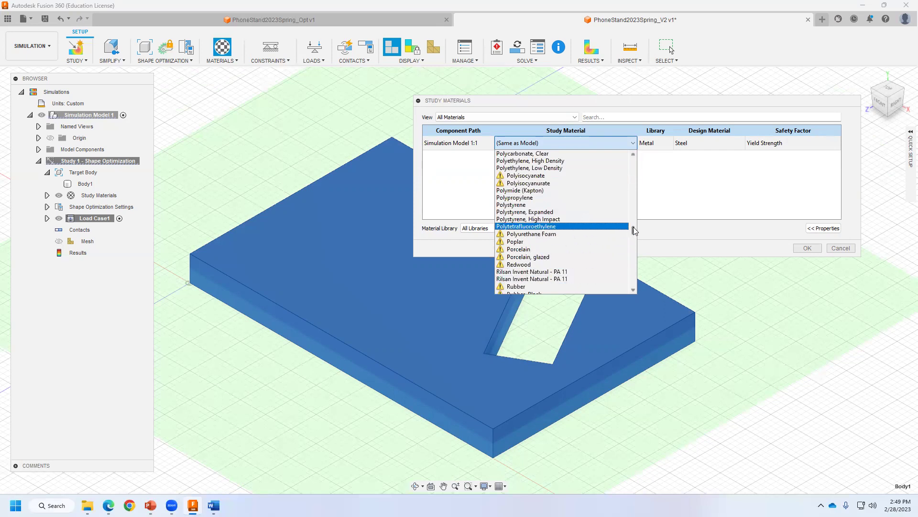
pyautogui.moveTo(632, 230); pyautogui.dragTo(630, 152)
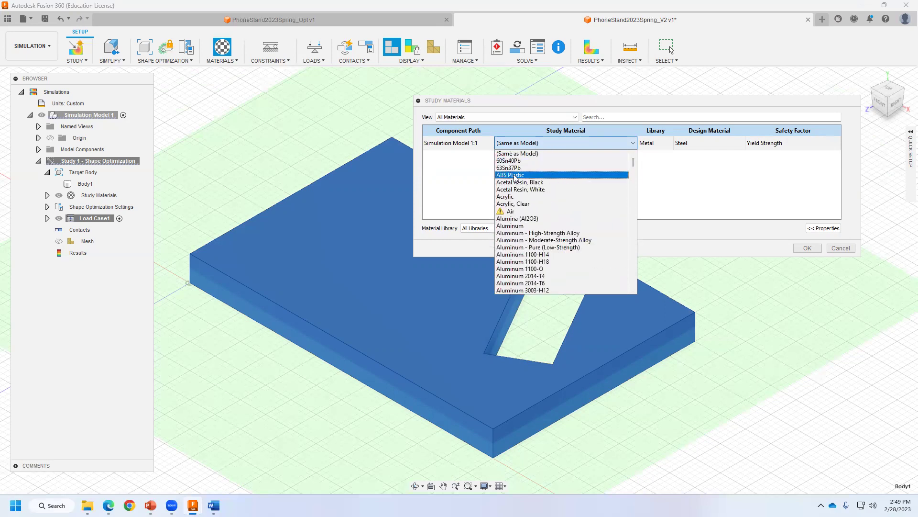
pyautogui.click(515, 175)
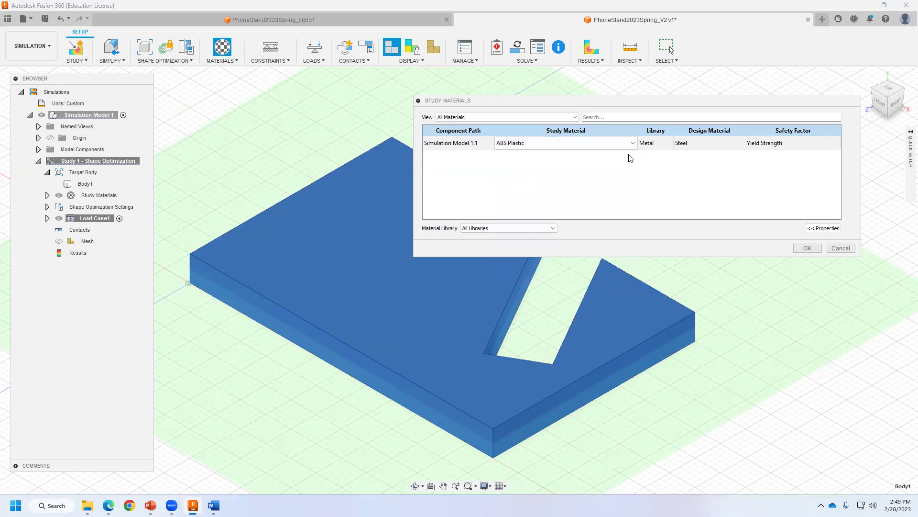
pyautogui.click(639, 145)
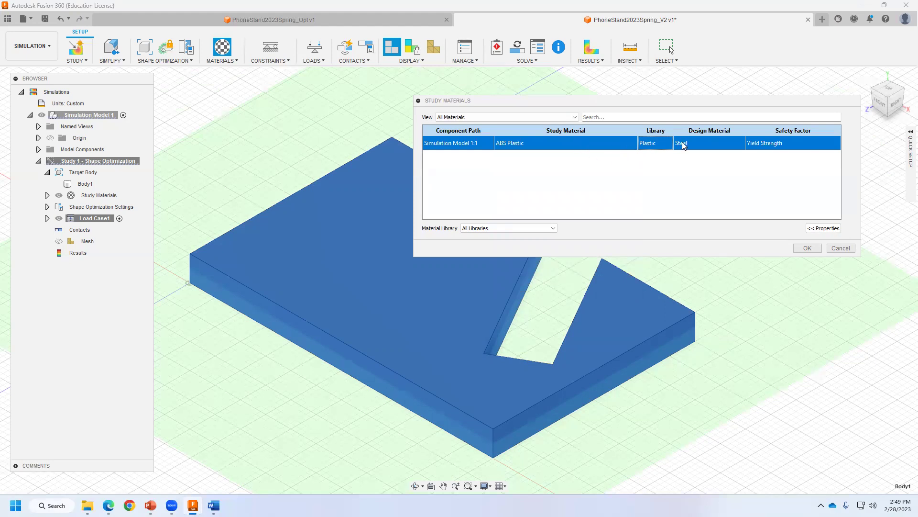
# Step: Keep Yield Strength as safety factor, review ABS Plastic properties, and apply
pyautogui.moveTo(793, 143)
pyautogui.click(835, 145)
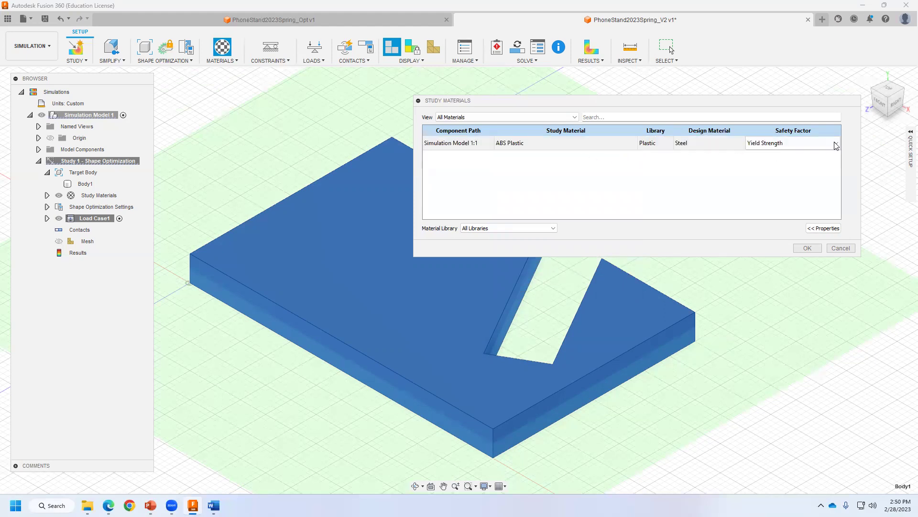
pyautogui.click(837, 146)
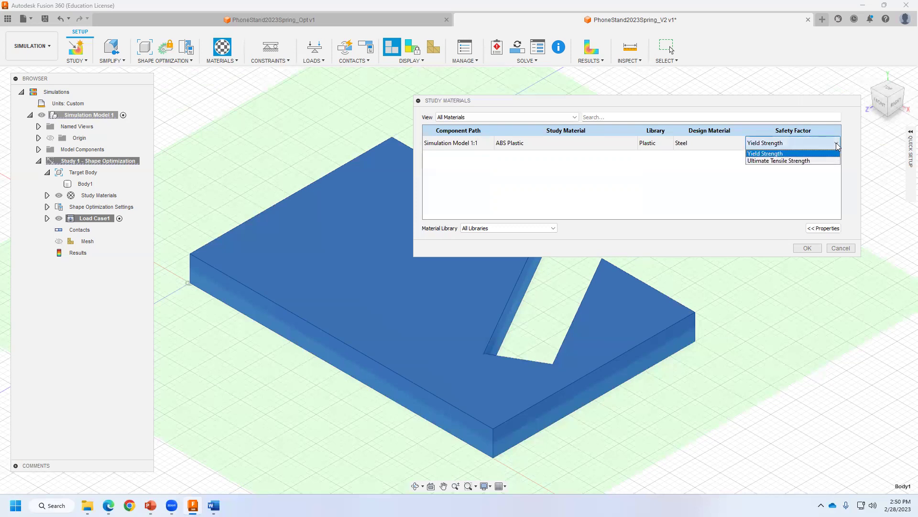
pyautogui.click(838, 146)
pyautogui.click(837, 142)
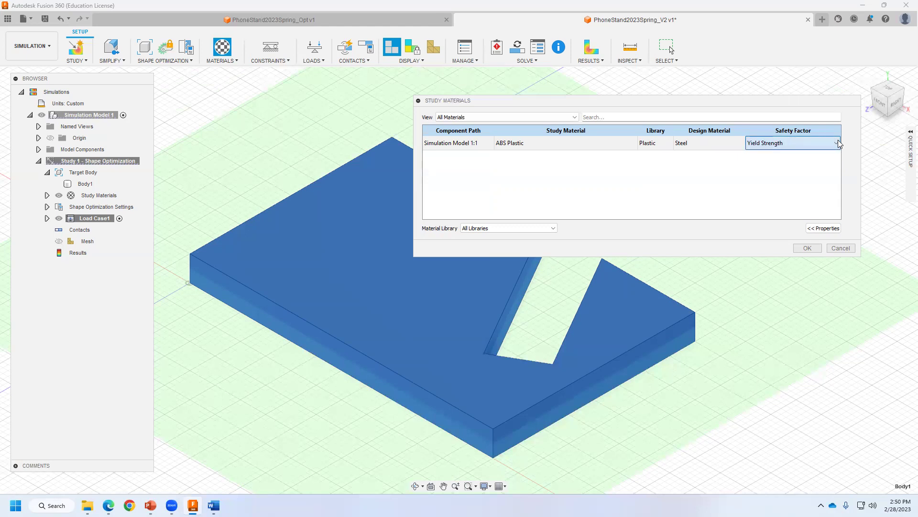
pyautogui.click(822, 228)
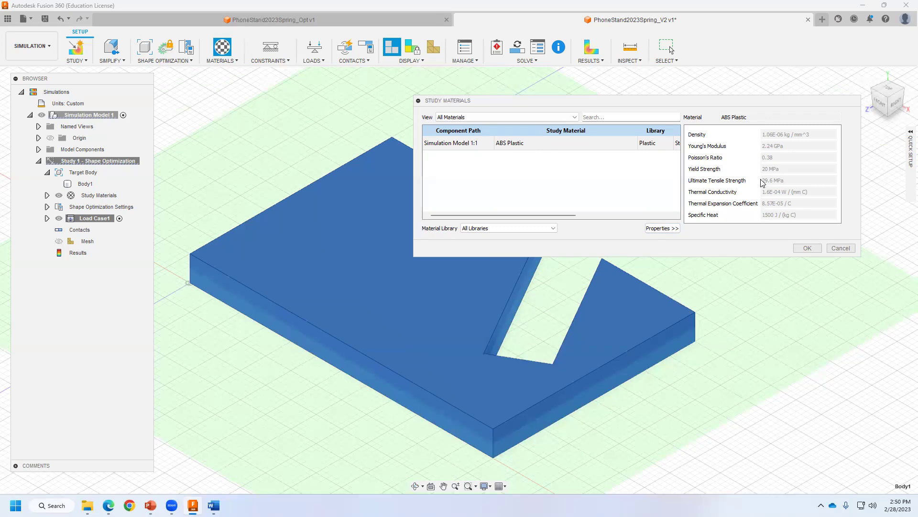
pyautogui.click(807, 250)
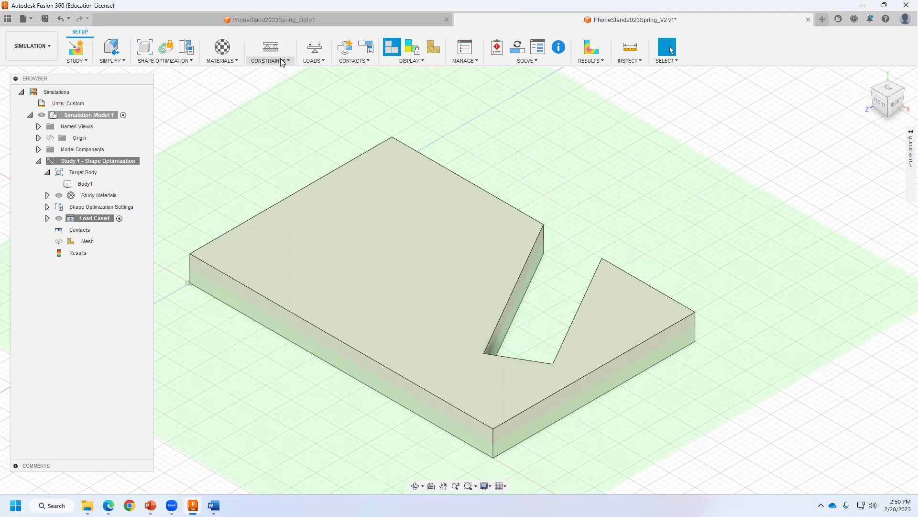
pyautogui.click(282, 63)
# Step: Add a Fixed structural constraint on the plate's long front side face
pyautogui.click(271, 47)
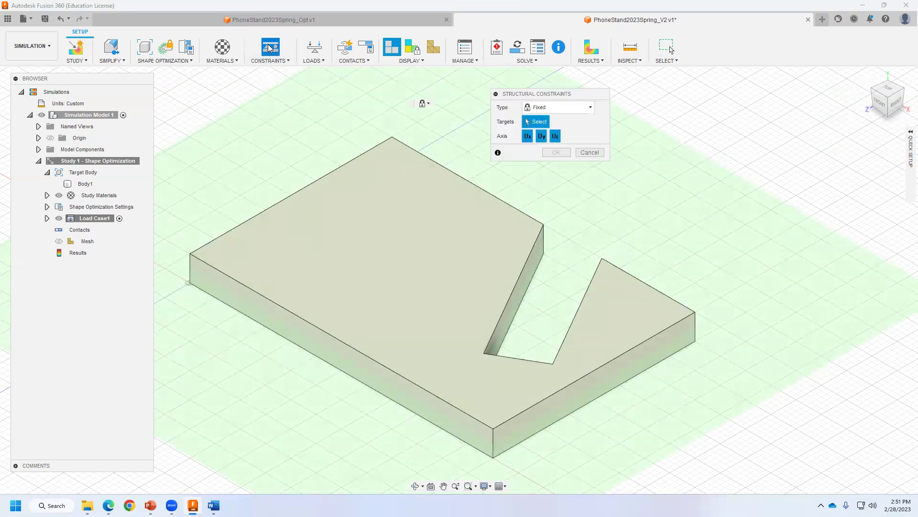
pyautogui.click(545, 107)
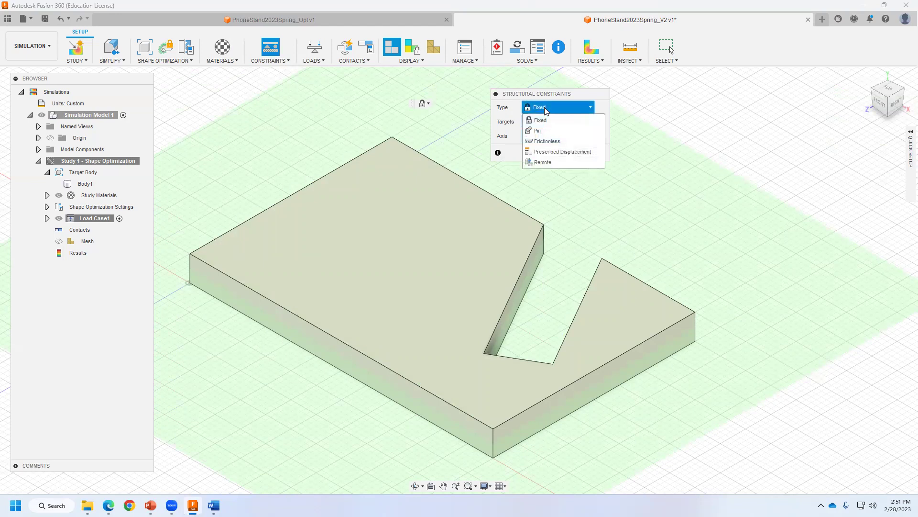
pyautogui.click(544, 107)
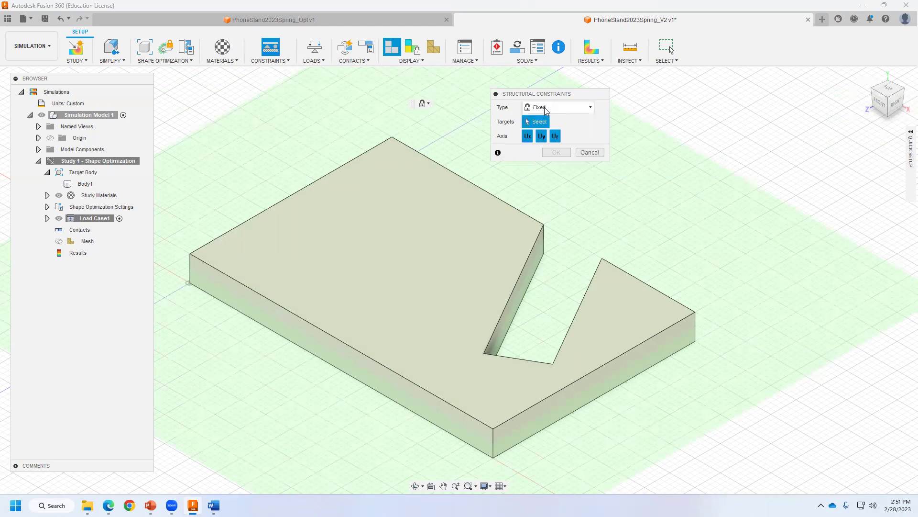
pyautogui.click(546, 109)
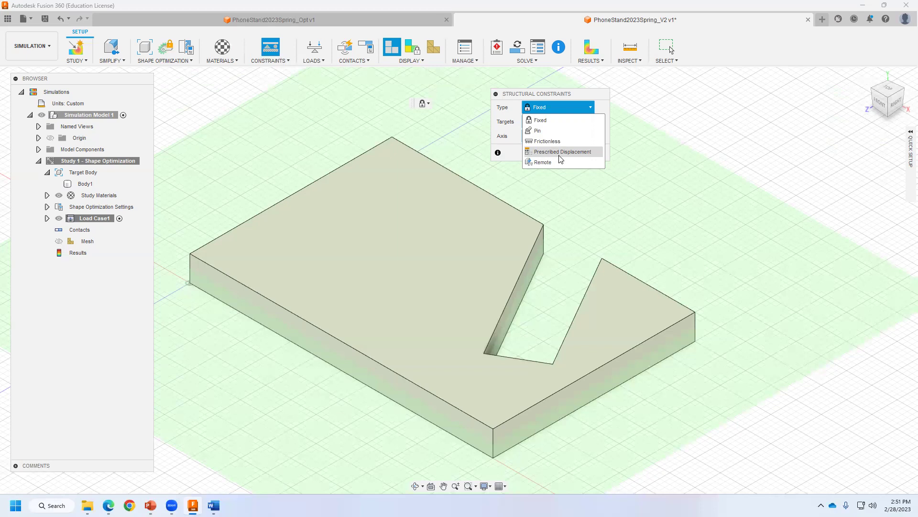
pyautogui.click(540, 119)
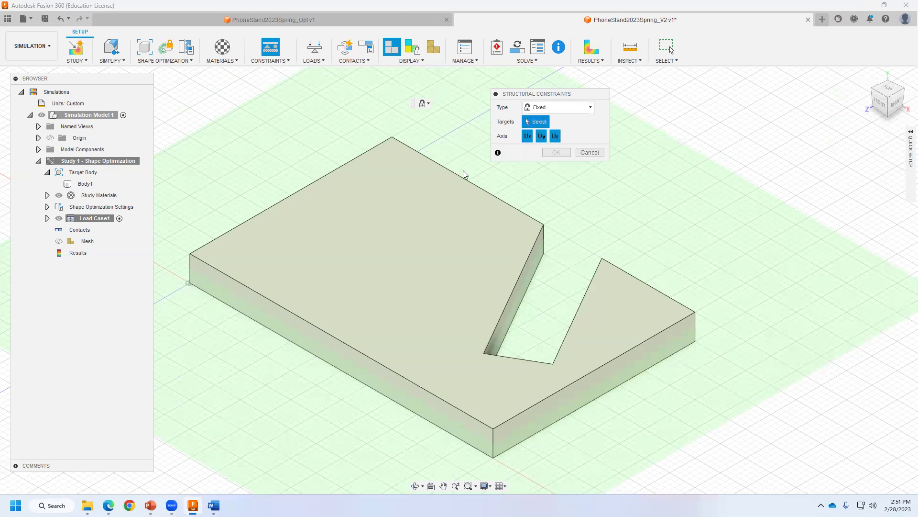
pyautogui.click(313, 336)
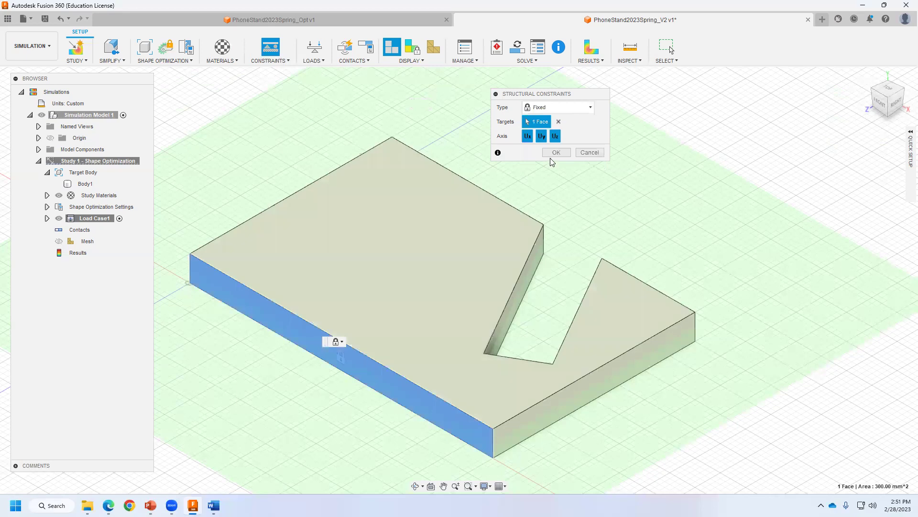
pyautogui.click(555, 153)
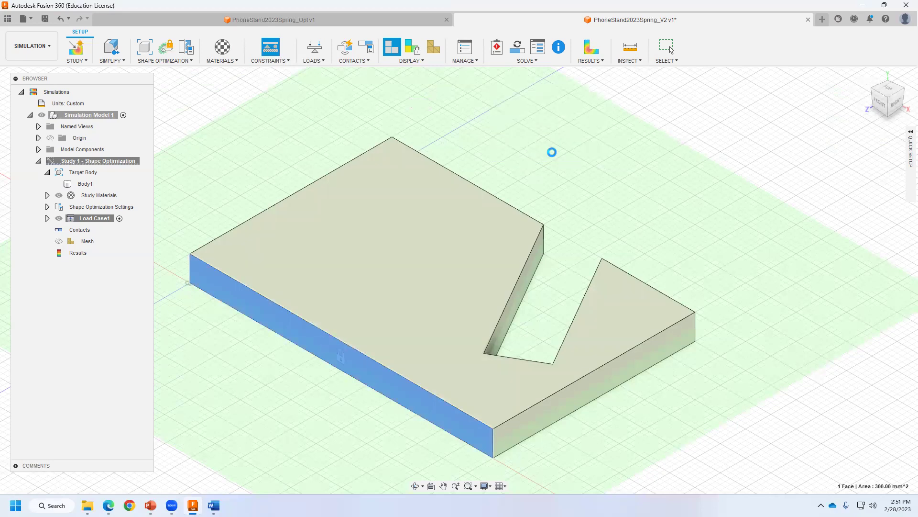
# Step: Expand the browser to show ABS Plastic, optimization settings, Fixed1 and Gravity; list load types
pyautogui.press('Return')
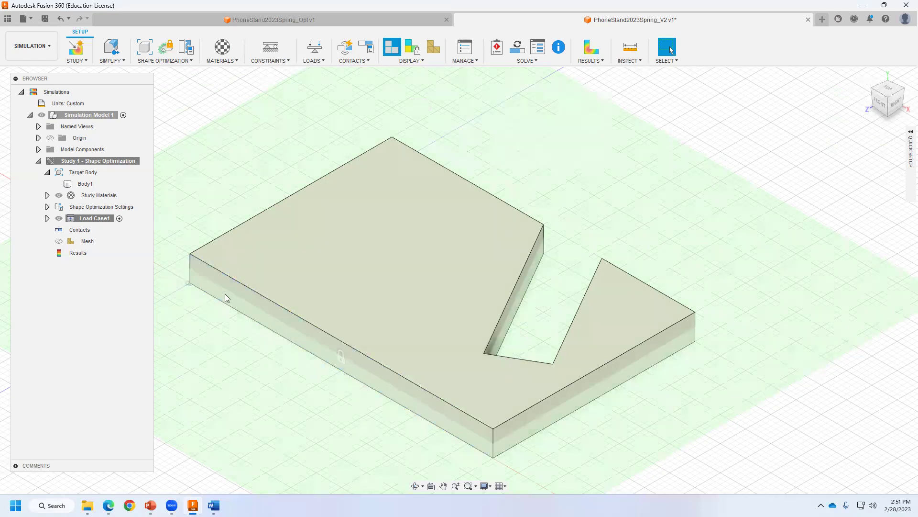
pyautogui.click(46, 196)
pyautogui.click(91, 208)
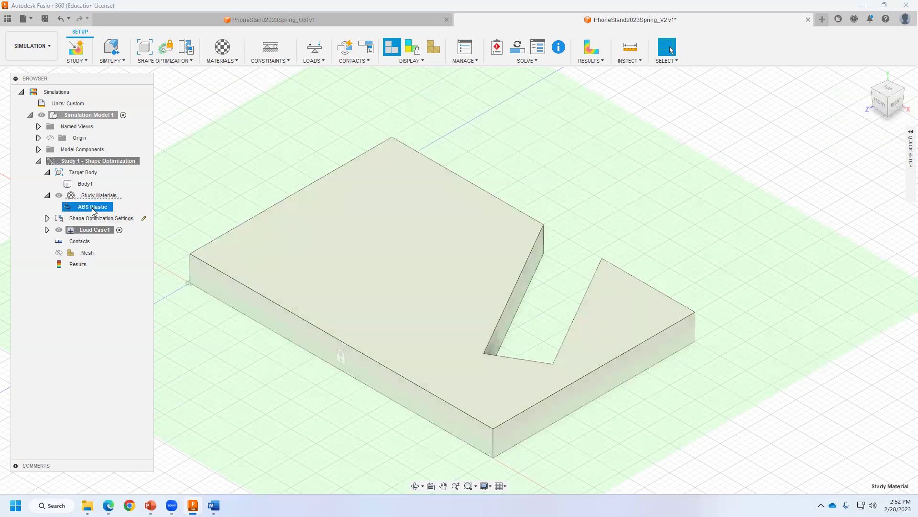
pyautogui.click(46, 218)
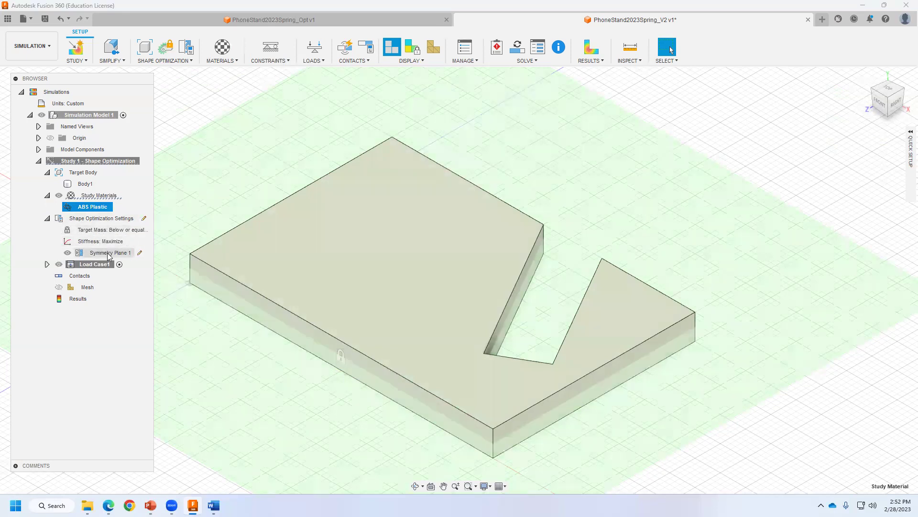
pyautogui.click(47, 264)
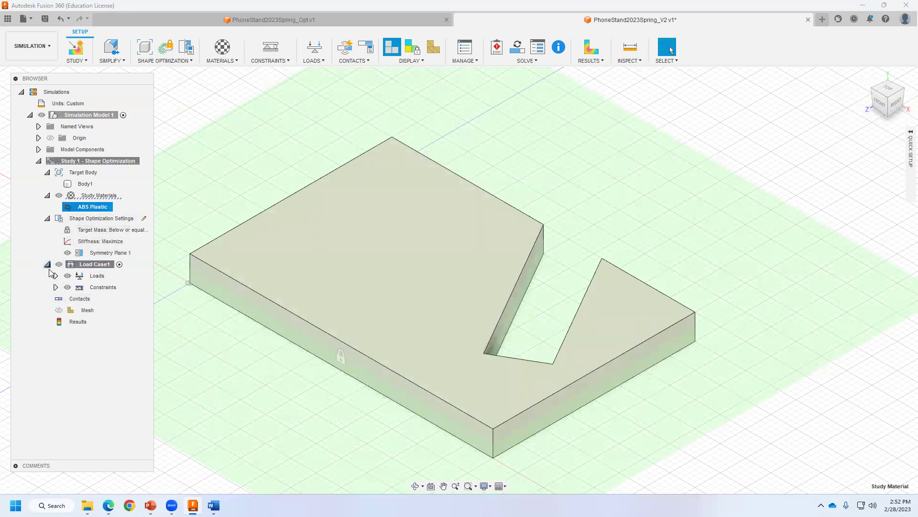
pyautogui.click(98, 288)
pyautogui.click(56, 287)
pyautogui.click(341, 357)
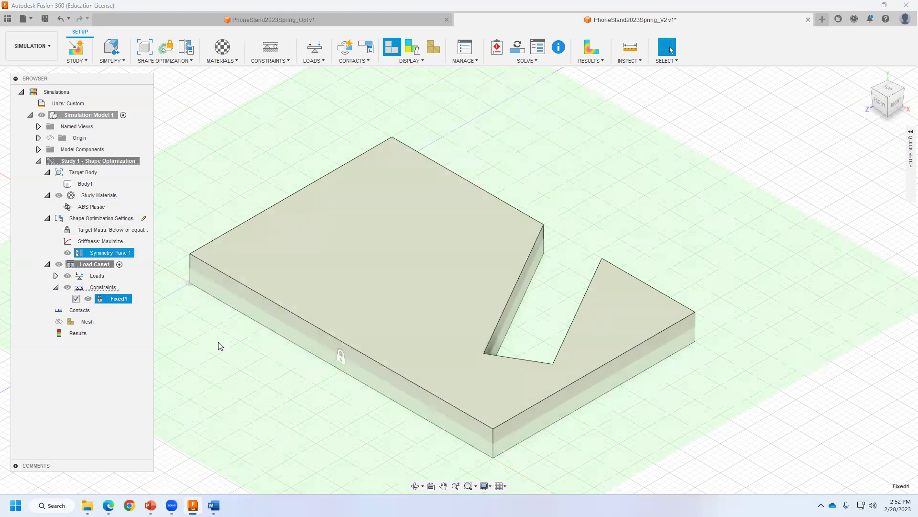
pyautogui.click(114, 299)
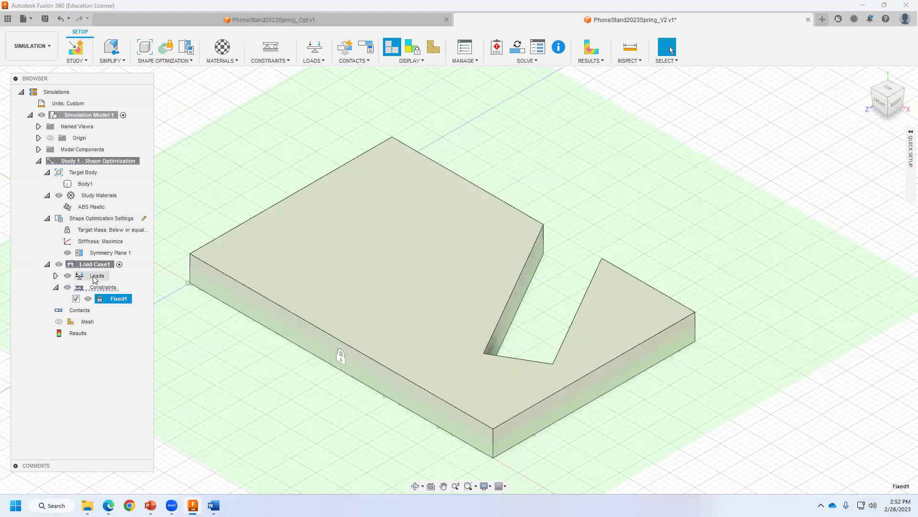
pyautogui.click(55, 276)
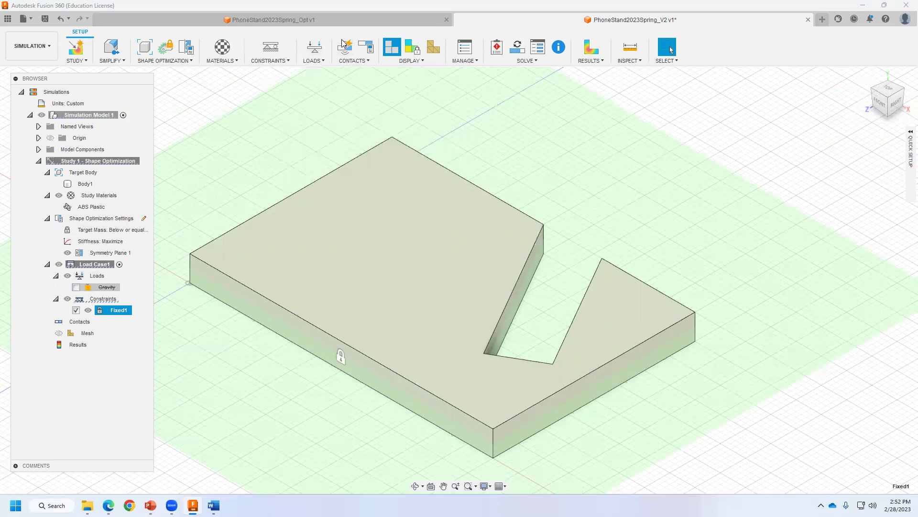
pyautogui.click(322, 61)
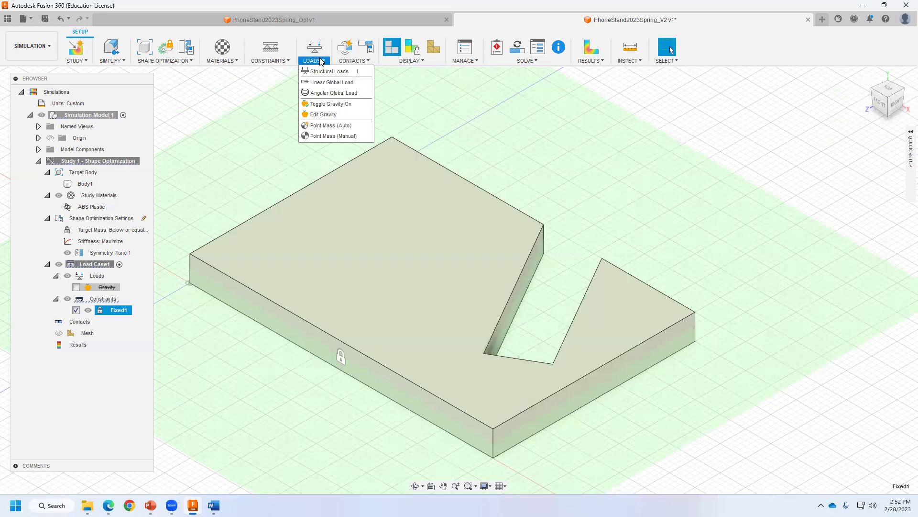
pyautogui.moveTo(329, 71)
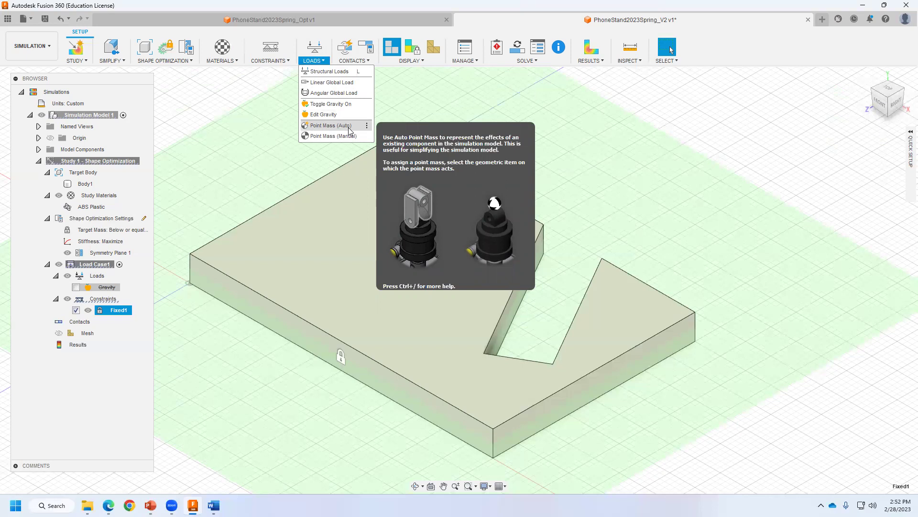
# Step: Orbit to a steep top-down view exposing the slot's inner faces
pyautogui.click(323, 71)
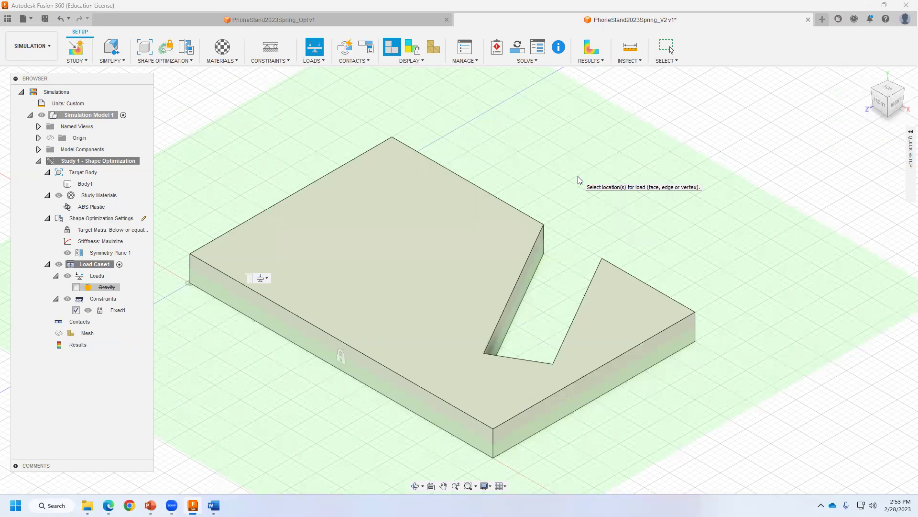
pyautogui.scroll(2, 578, 179)
pyautogui.scroll(-3, 578, 180)
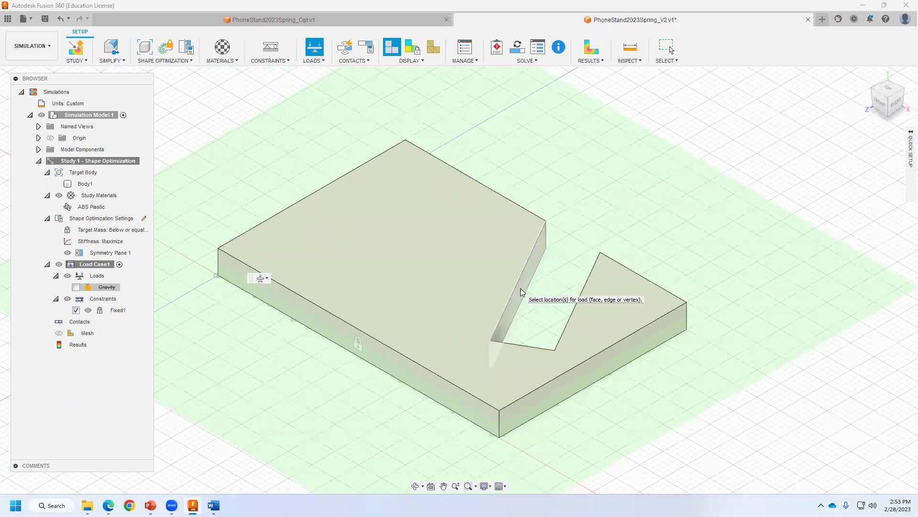
pyautogui.click(416, 486)
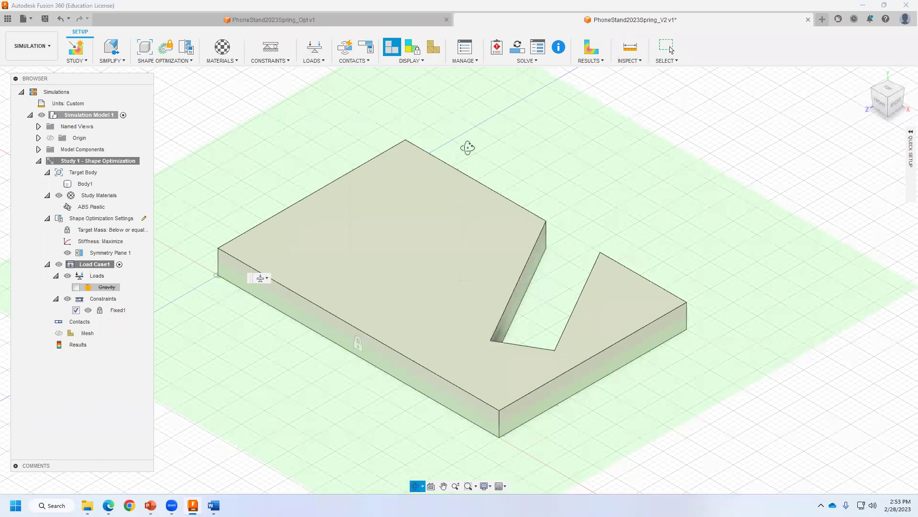
pyautogui.moveTo(468, 147); pyautogui.dragTo(457, 125)
pyautogui.moveTo(504, 152)
pyautogui.mouseDown()
pyautogui.moveTo(476, 181)
pyautogui.moveTo(501, 205)
pyautogui.mouseUp()
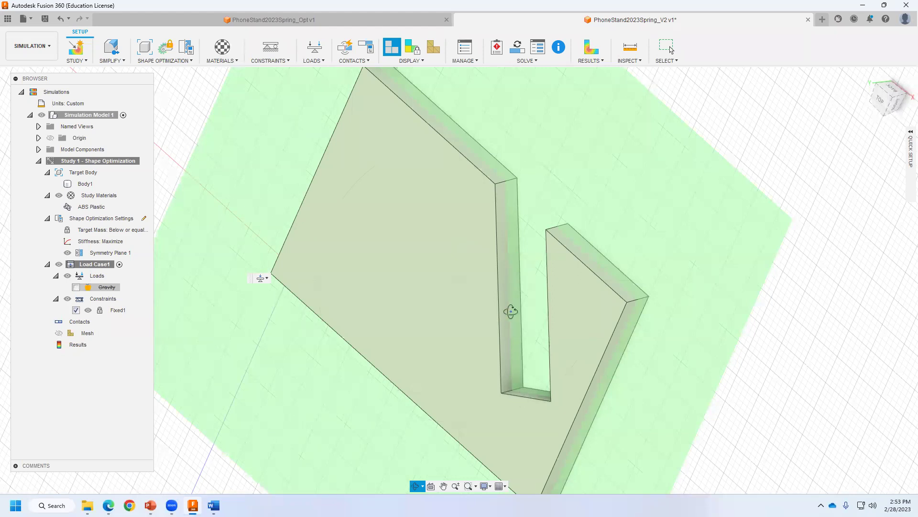
pyautogui.click(313, 58)
pyautogui.click(324, 73)
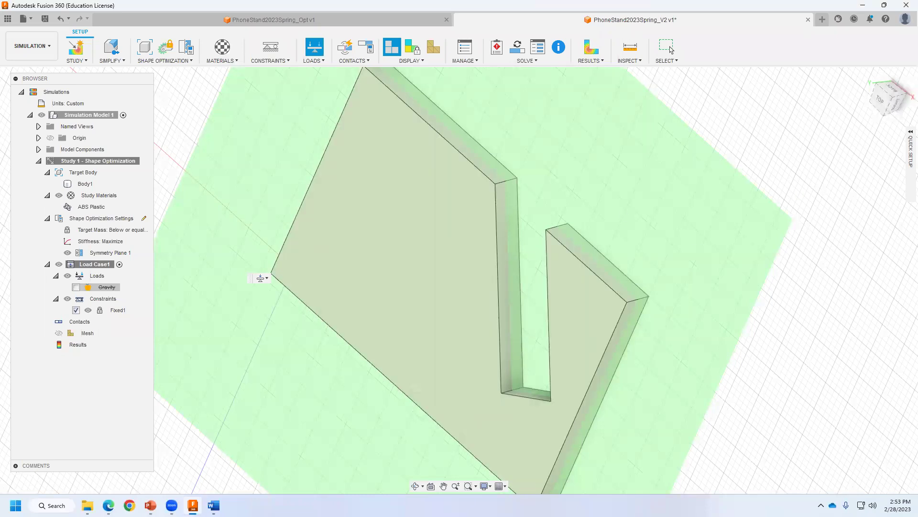
# Step: Apply a 1 N force, Force1, to the slot's long inner face
pyautogui.moveTo(733, 123); pyautogui.dragTo(647, 99)
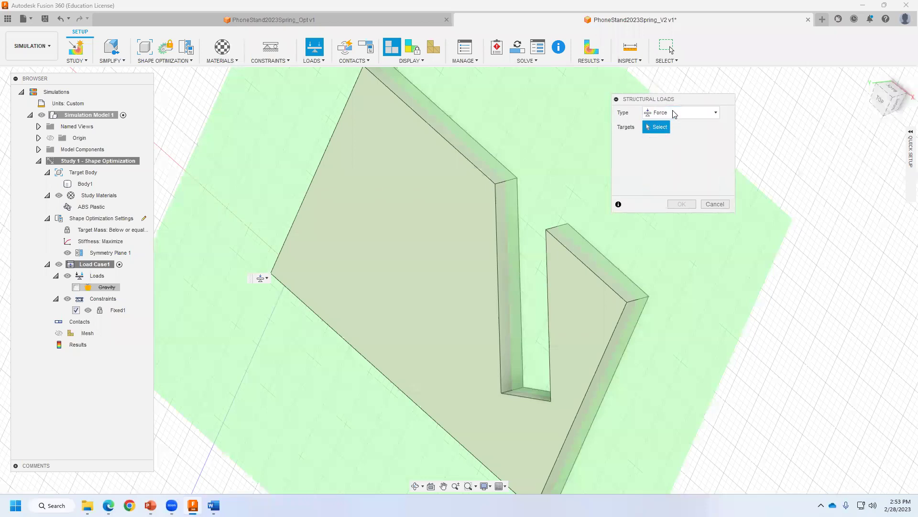
pyautogui.click(504, 247)
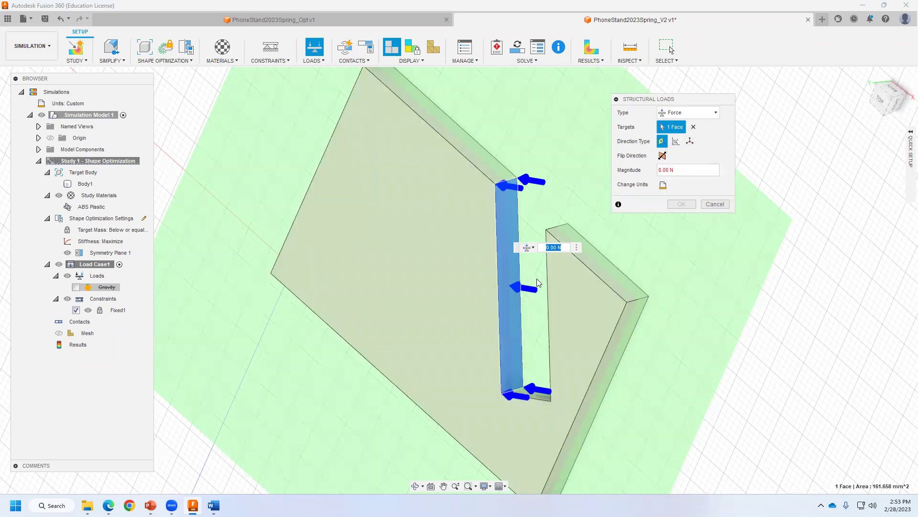
pyautogui.moveTo(669, 170); pyautogui.dragTo(657, 171)
pyautogui.write('1')
pyautogui.click(664, 185)
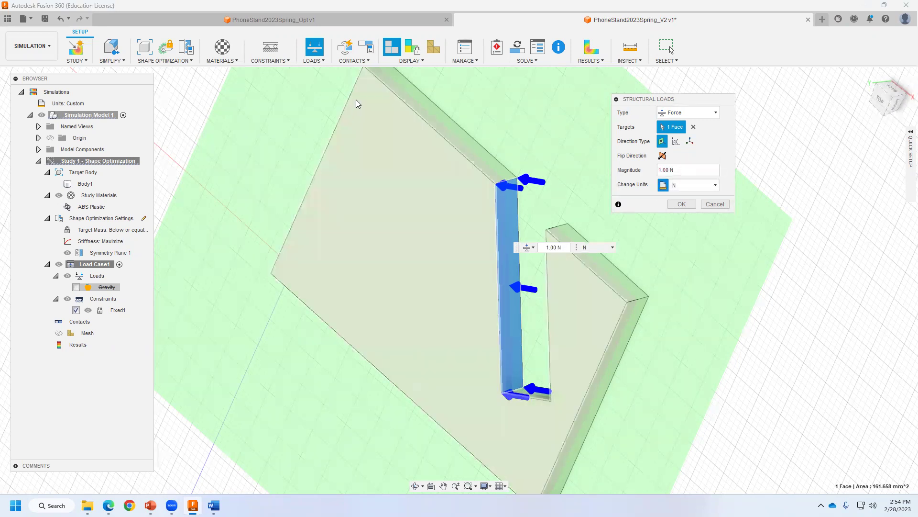
pyautogui.moveTo(676, 170)
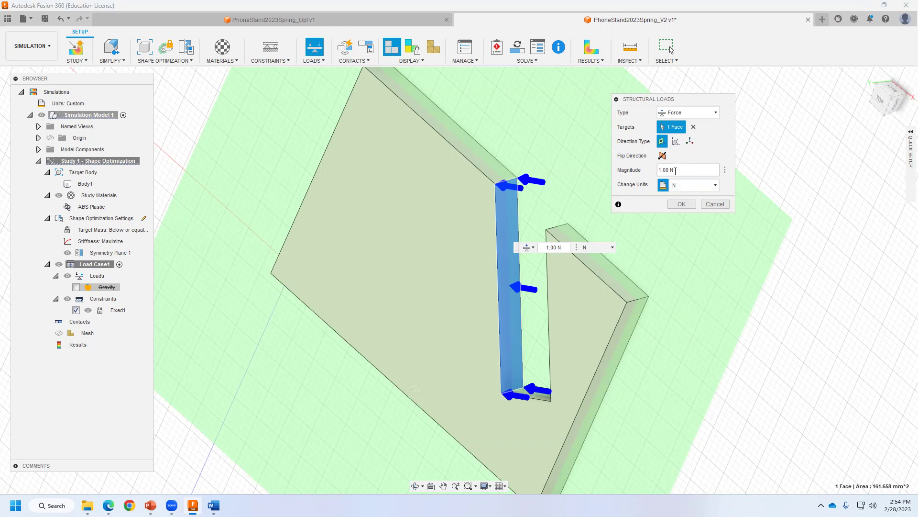
pyautogui.click(700, 186)
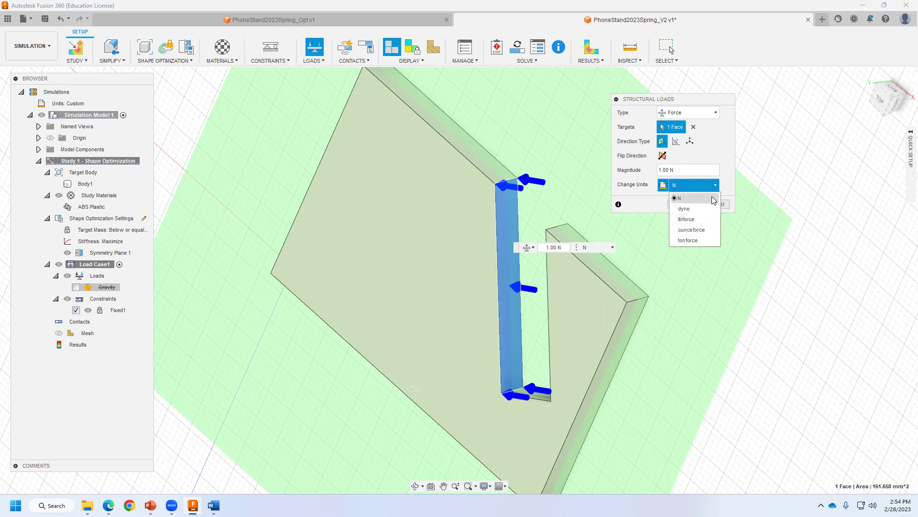
pyautogui.click(730, 163)
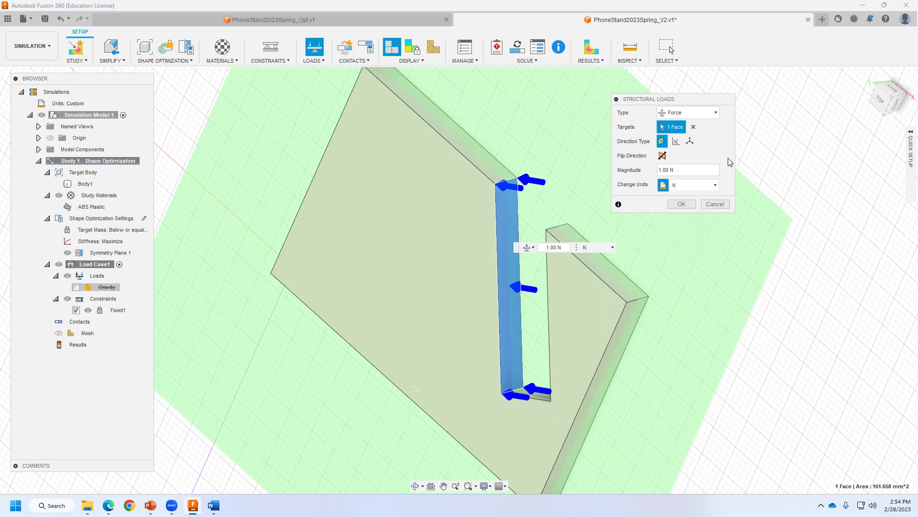
pyautogui.click(675, 205)
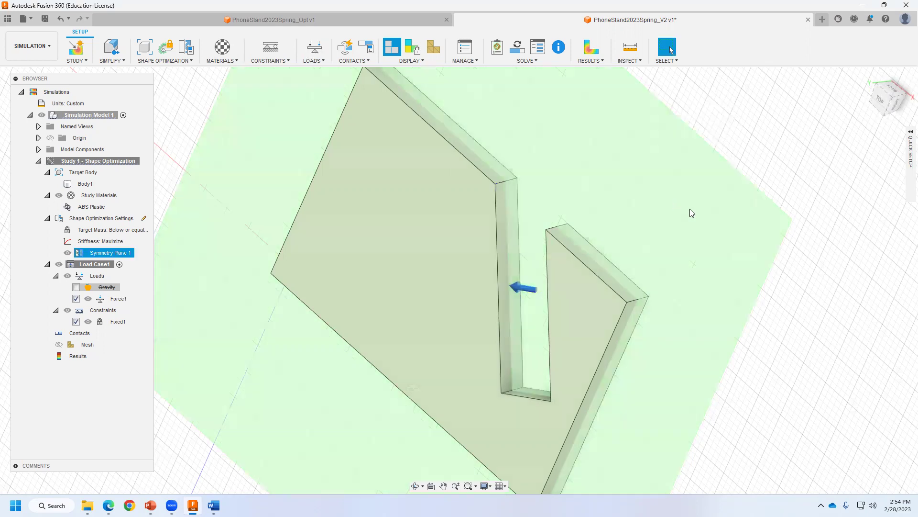
pyautogui.click(314, 47)
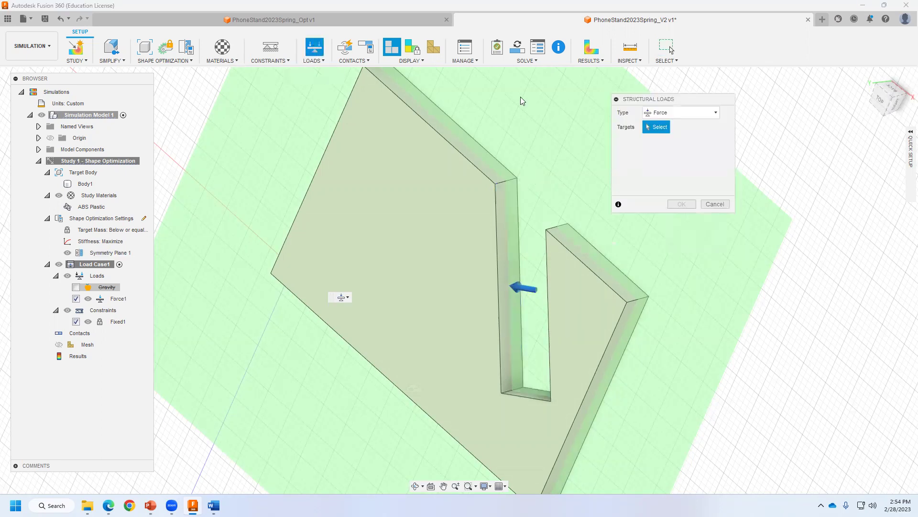
pyautogui.click(528, 393)
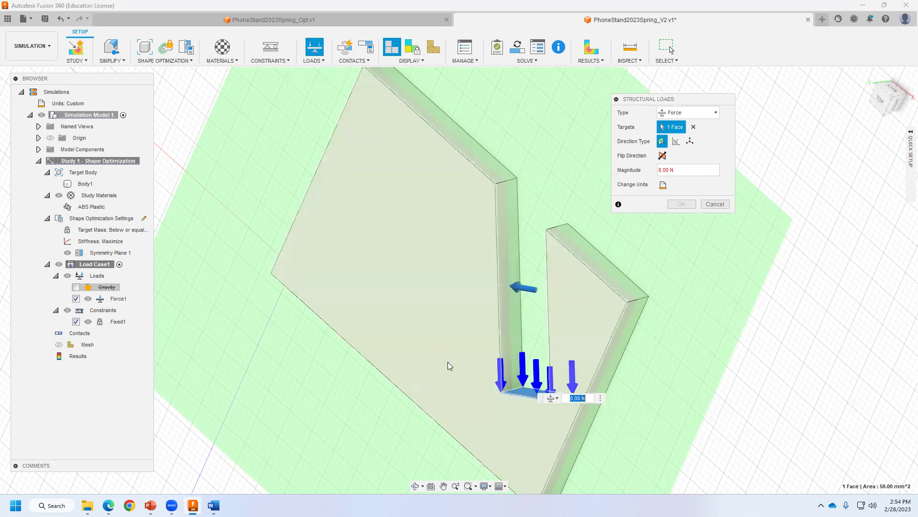
pyautogui.doubleClick(666, 170)
pyautogui.write('1')
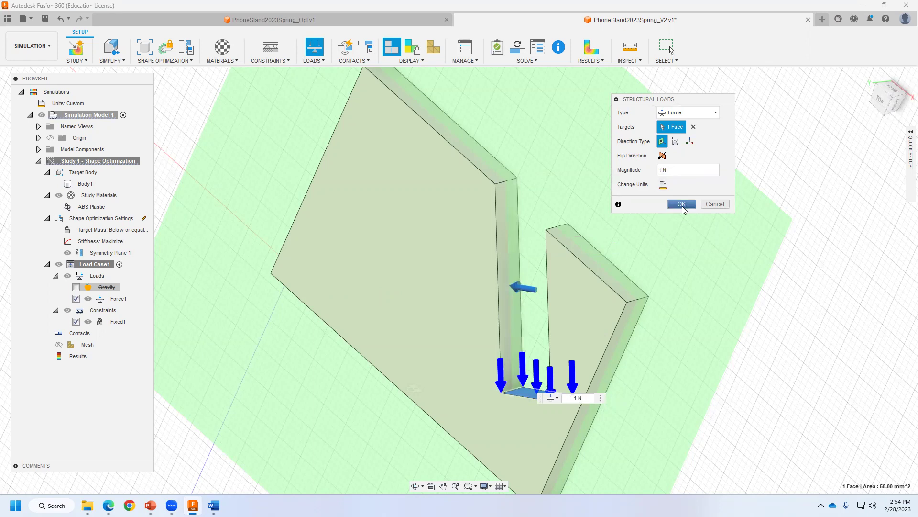
pyautogui.click(663, 185)
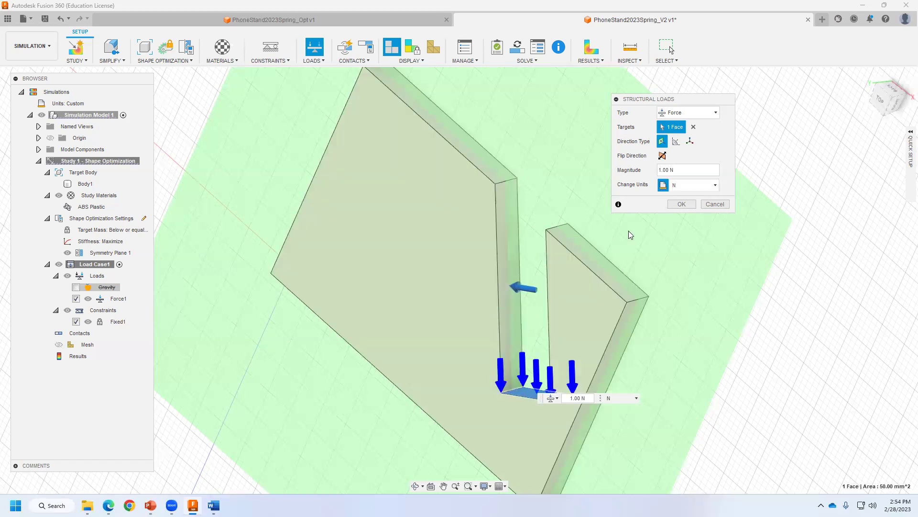
pyautogui.click(682, 205)
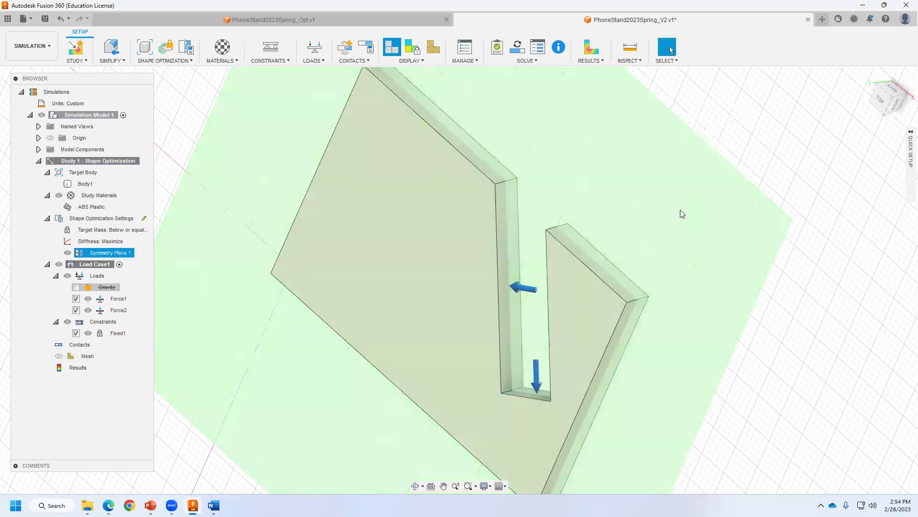
pyautogui.press('Escape')
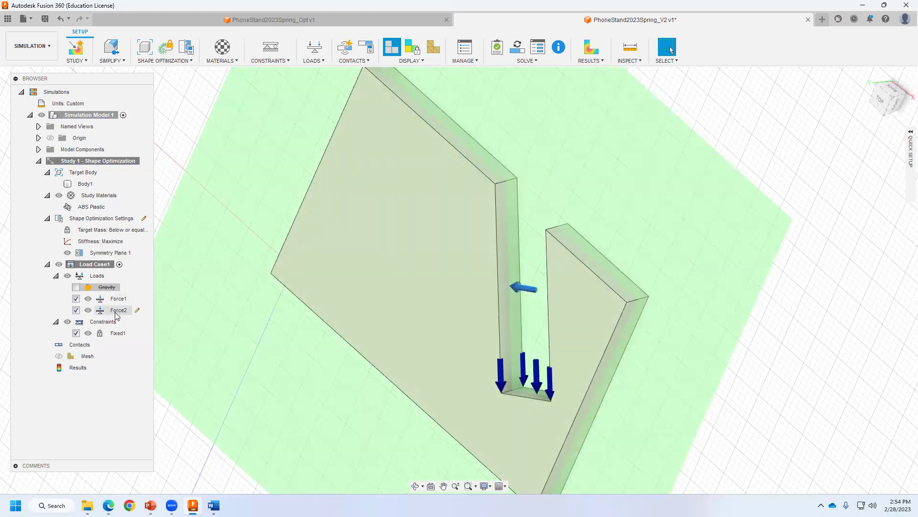
pyautogui.click(392, 302)
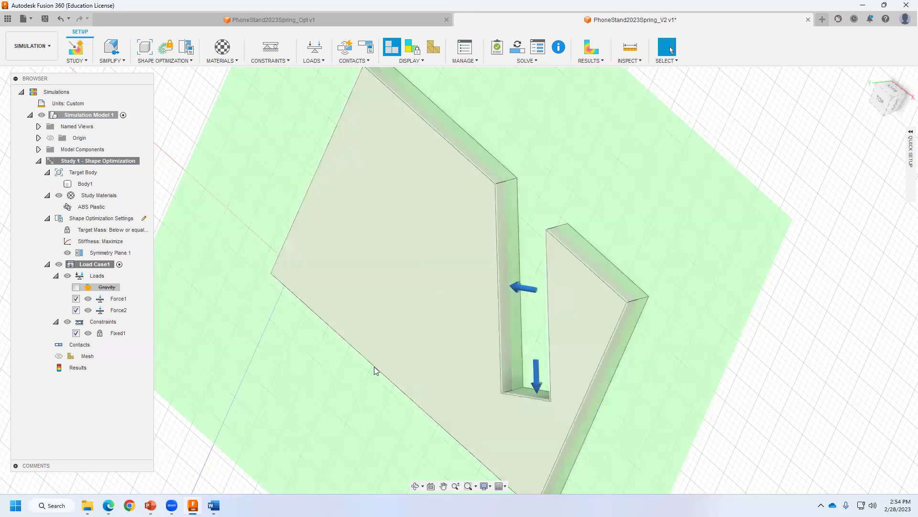
pyautogui.press('Escape')
pyautogui.scroll(-3, 411, 286)
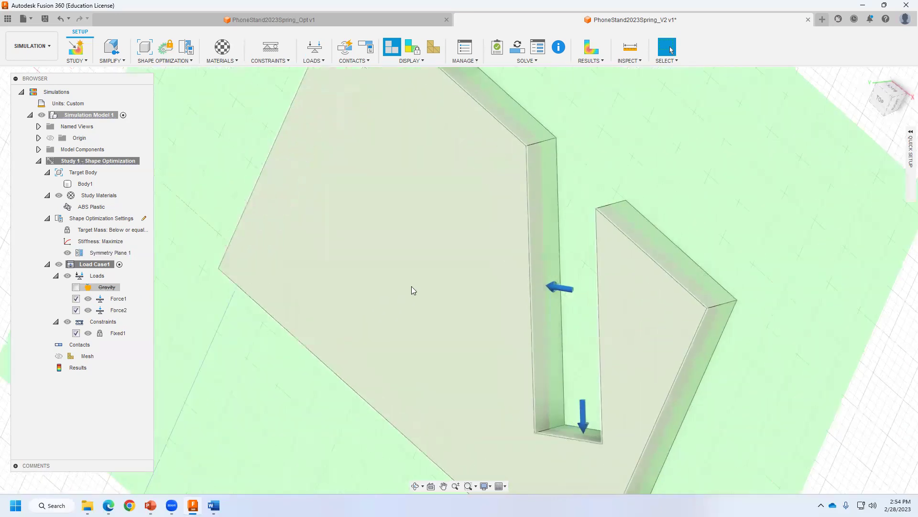
pyautogui.scroll(2, 409, 286)
pyautogui.scroll(1, 408, 286)
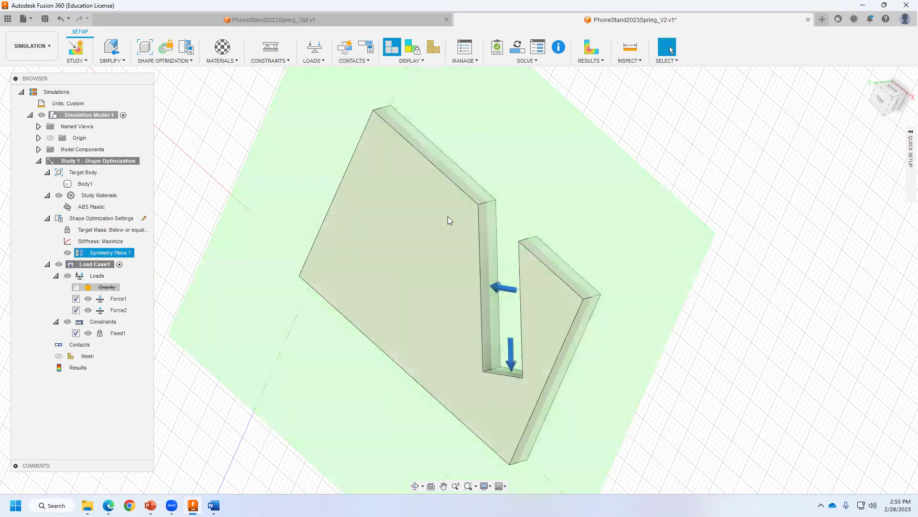
# Step: Show the Manage menu with Settings, Load Case Attributes and Local Mesh Control
pyautogui.click(418, 62)
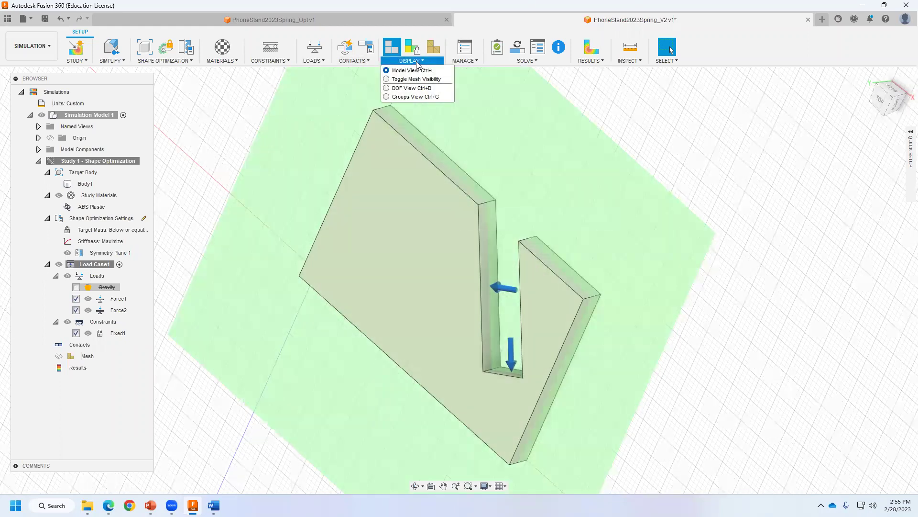
pyautogui.click(418, 64)
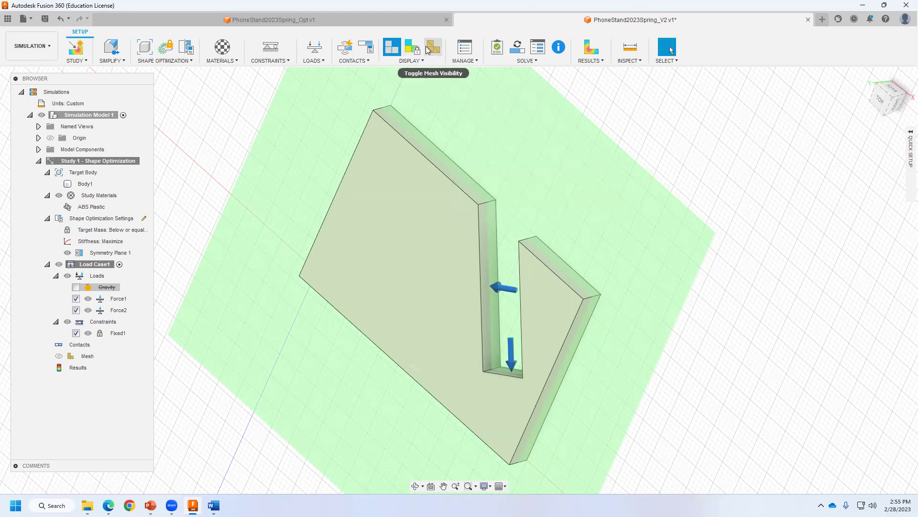
pyautogui.click(470, 62)
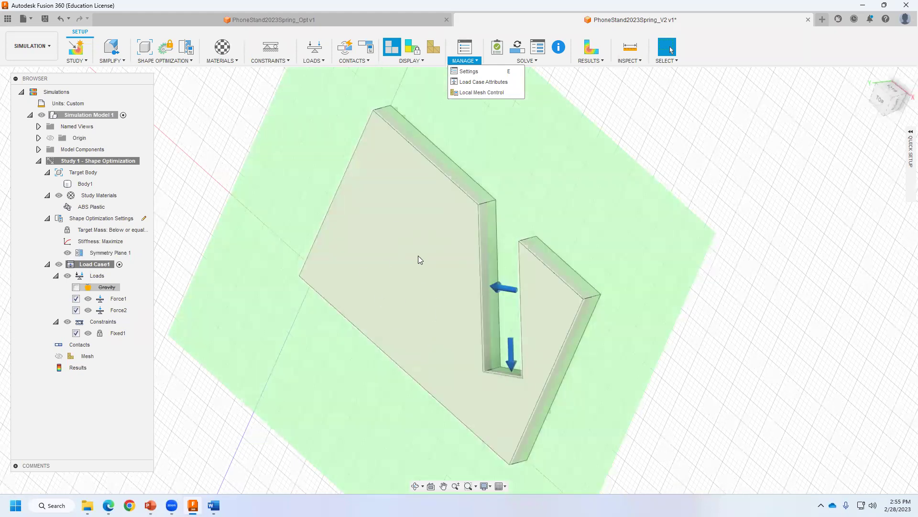
# Step: Open the study settings and adjust the model-based mesh size slider on the Mesh page
pyautogui.click(467, 72)
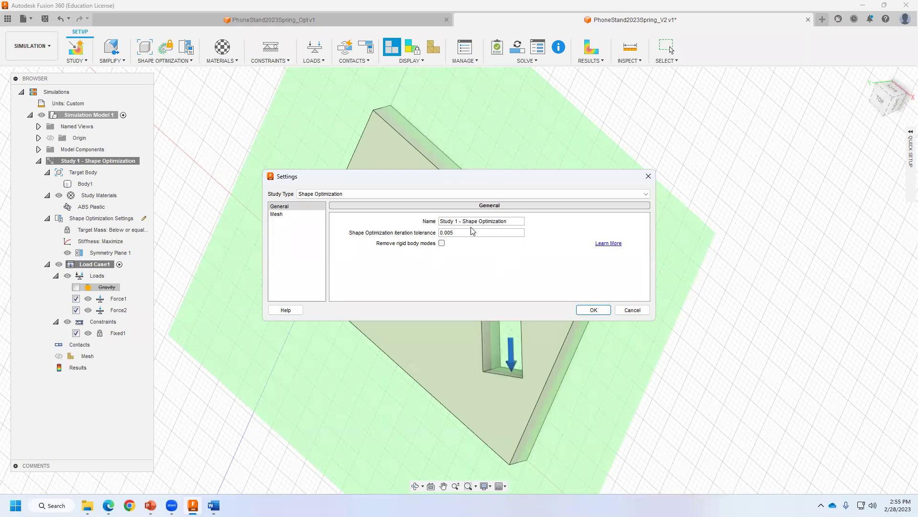
pyautogui.moveTo(455, 233); pyautogui.dragTo(435, 234)
pyautogui.click(281, 214)
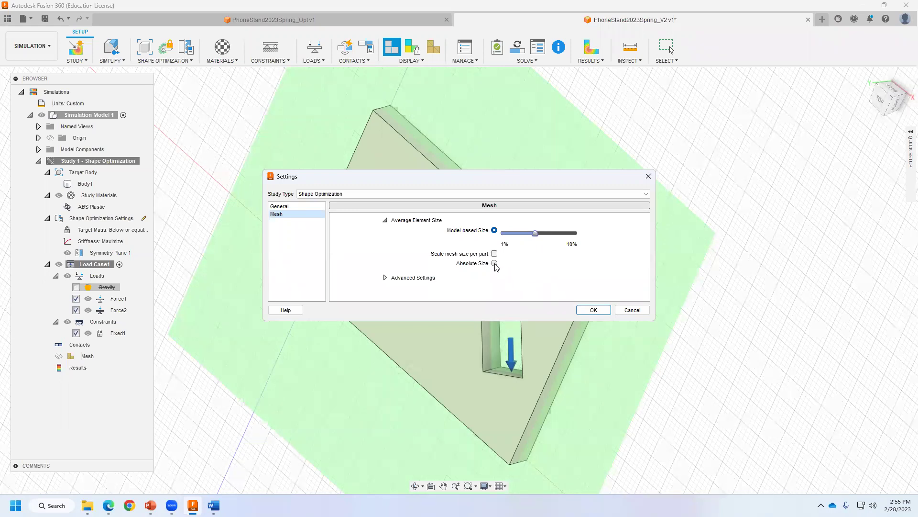
pyautogui.moveTo(535, 233); pyautogui.dragTo(515, 235)
pyautogui.moveTo(513, 232); pyautogui.dragTo(544, 234)
pyautogui.moveTo(542, 234); pyautogui.dragTo(533, 234)
# Step: Keep Linear element order, set an absolute element size of 1 mm, and confirm
pyautogui.click(385, 277)
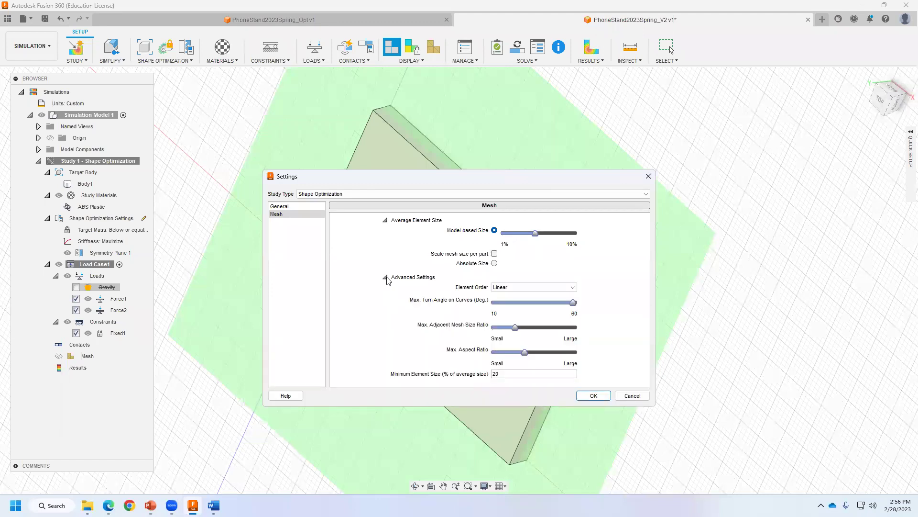
pyautogui.click(512, 290)
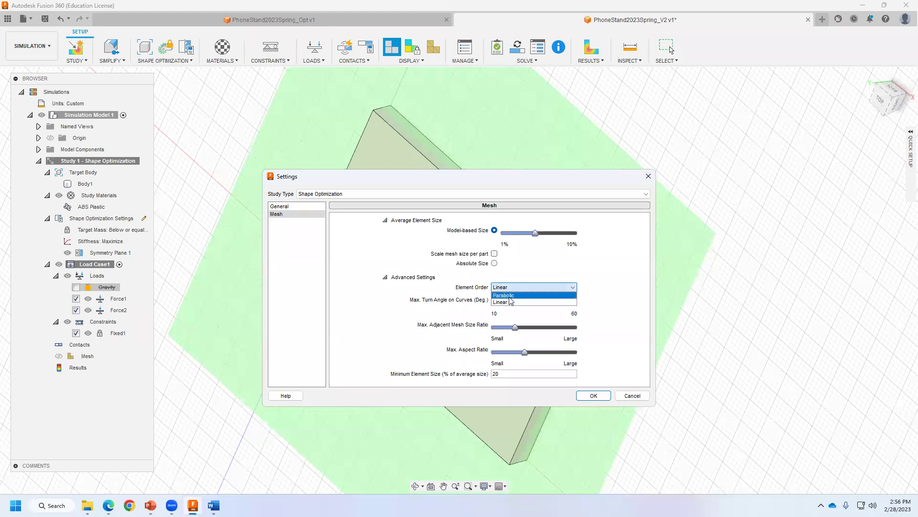
pyautogui.click(598, 269)
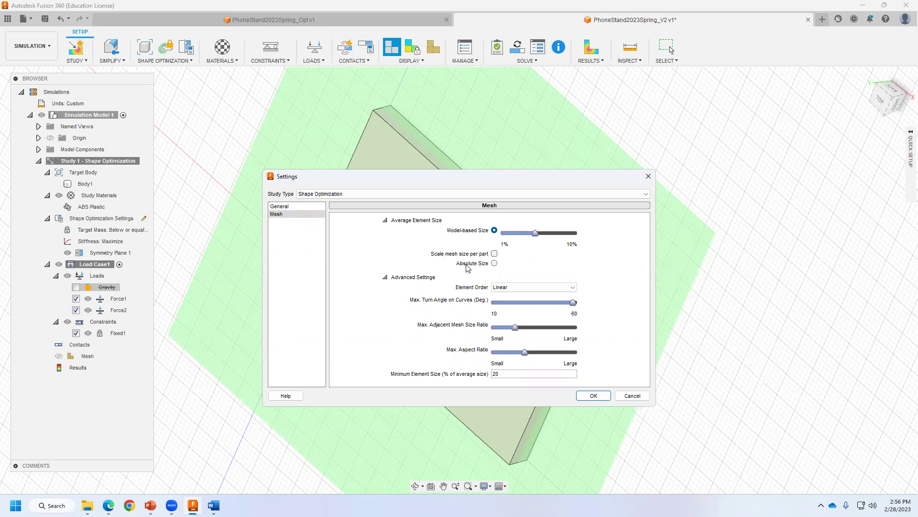
pyautogui.click(495, 263)
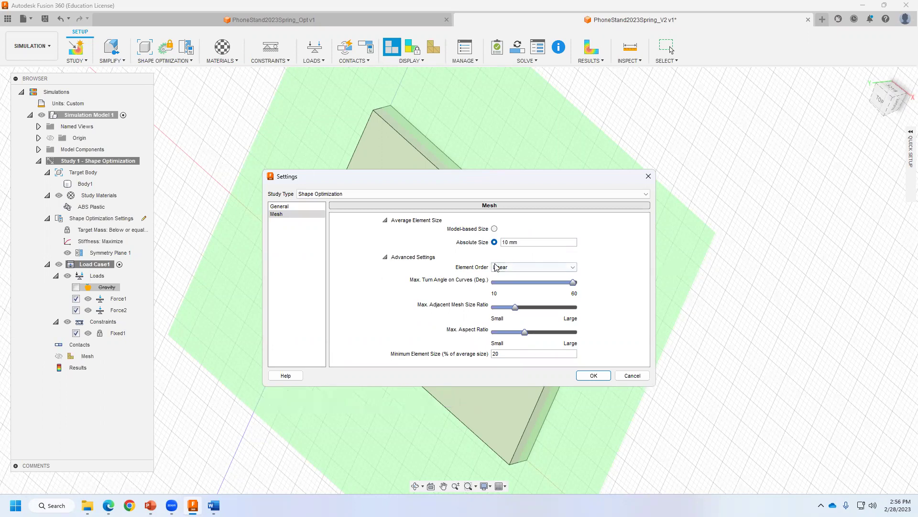
pyautogui.doubleClick(504, 241)
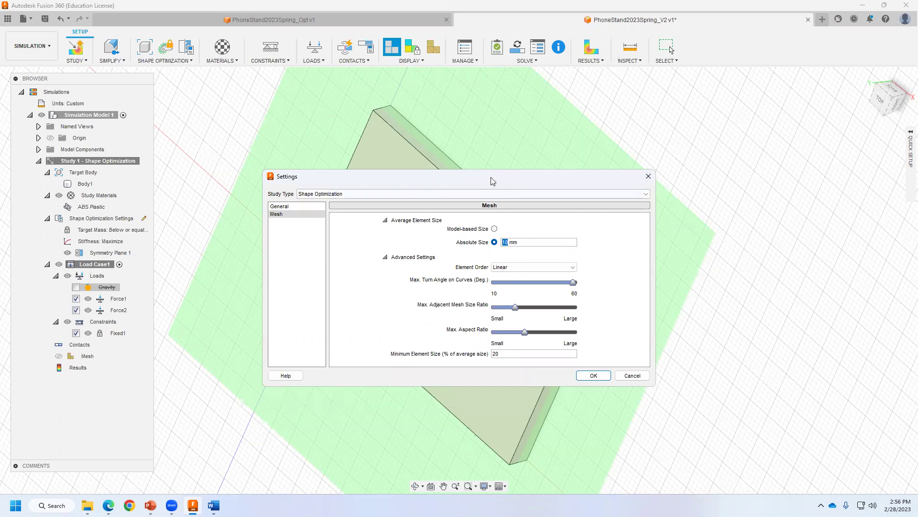
pyautogui.moveTo(492, 181); pyautogui.dragTo(290, 112)
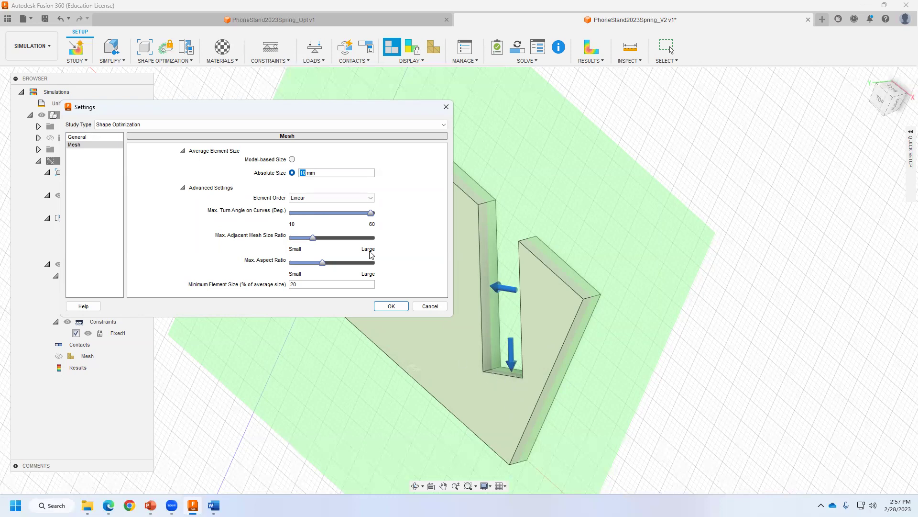
pyautogui.write('1')
pyautogui.click(391, 306)
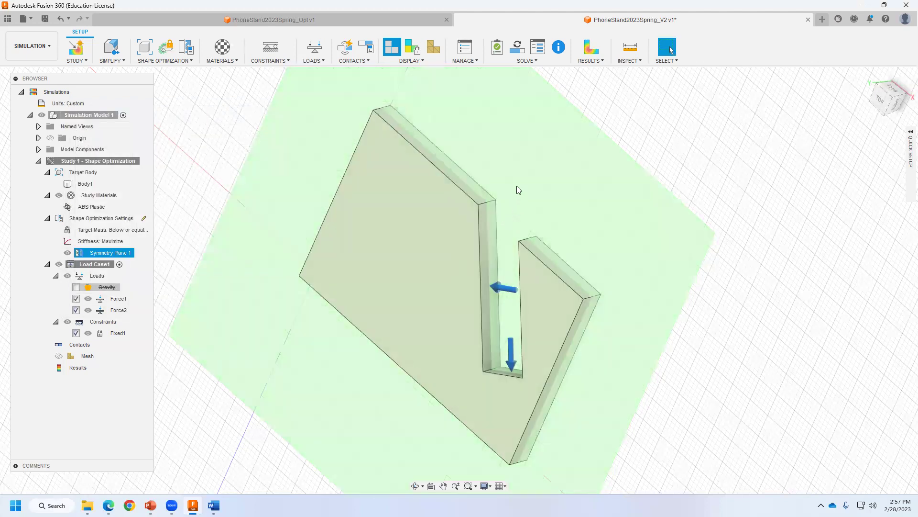
# Step: Clear the symmetry plane selection and generate the study mesh
pyautogui.click(470, 60)
pyautogui.click(530, 64)
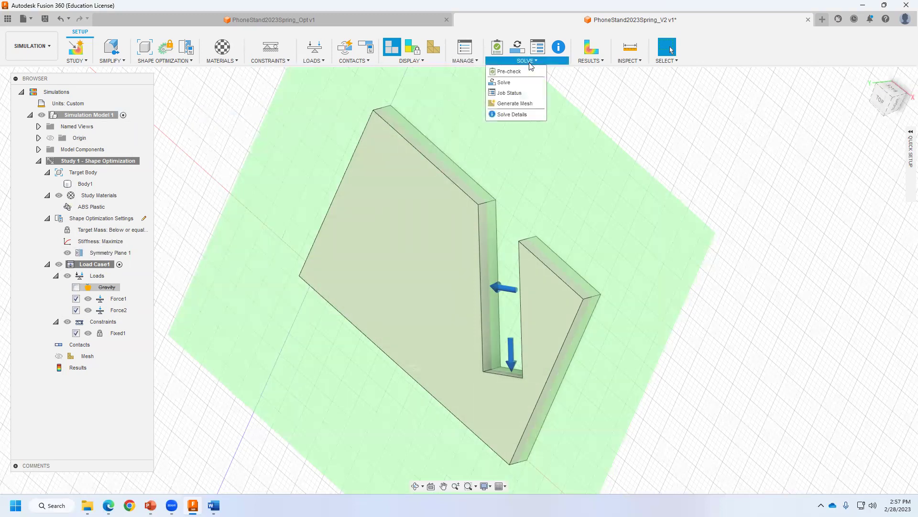
pyautogui.click(511, 105)
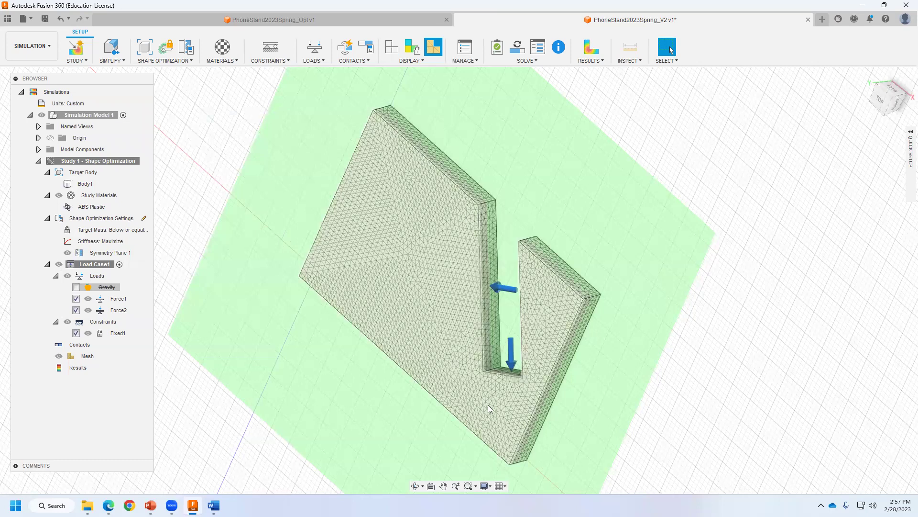
# Step: Zoom in and out to inspect the generated mesh on the plate
pyautogui.scroll(-3, 507, 401)
pyautogui.scroll(5, 450, 344)
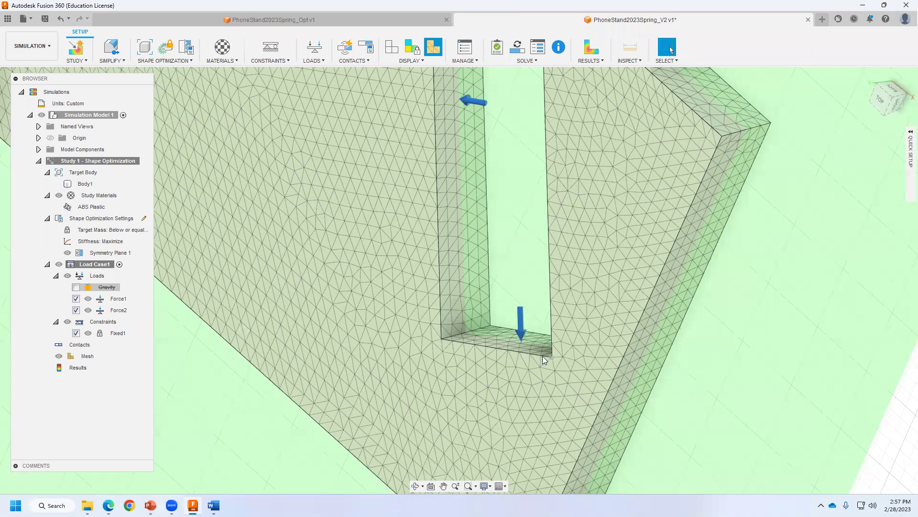
pyautogui.scroll(-2, 430, 381)
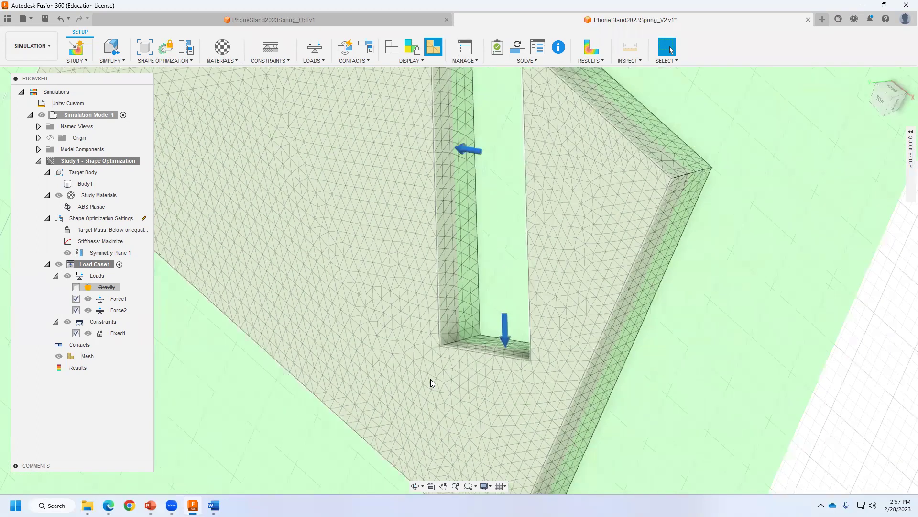
pyautogui.scroll(-2, 431, 380)
pyautogui.scroll(-1, 430, 379)
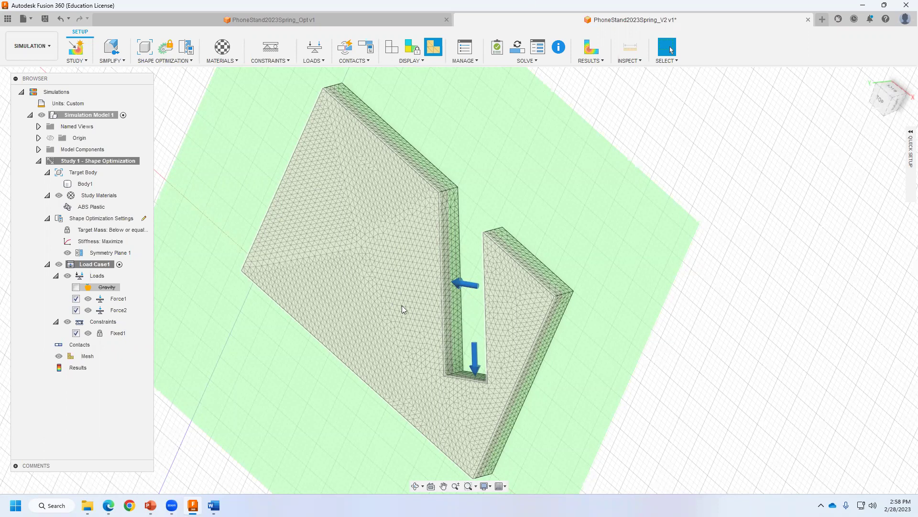
pyautogui.click(527, 60)
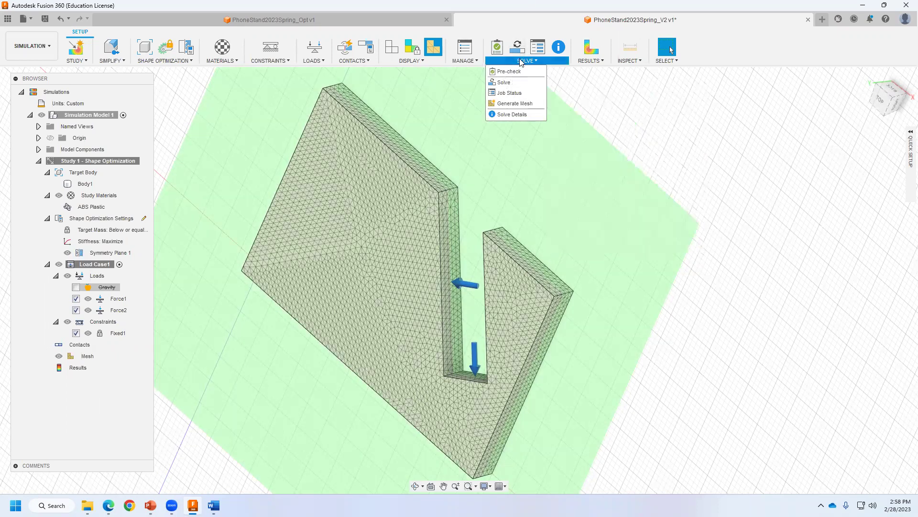
# Step: Send the shape optimization study to the cloud solver and monitor its job status
pyautogui.click(503, 82)
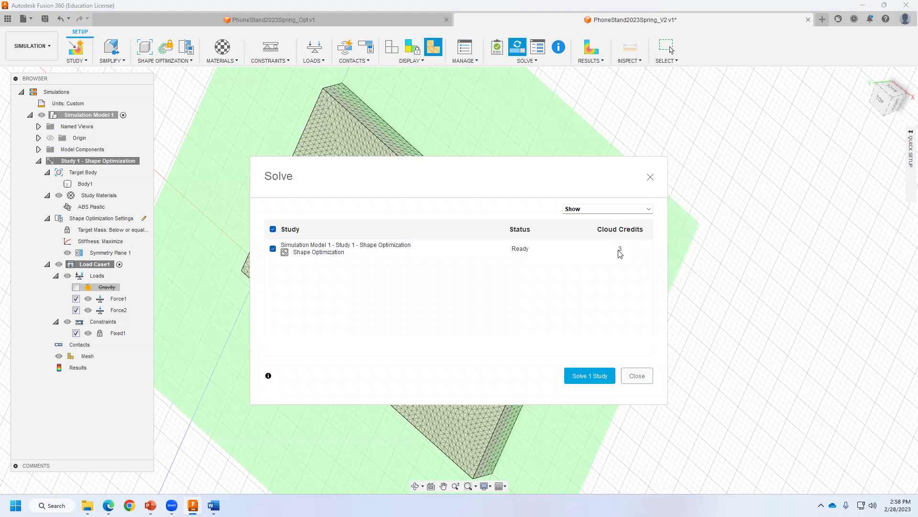
pyautogui.click(649, 210)
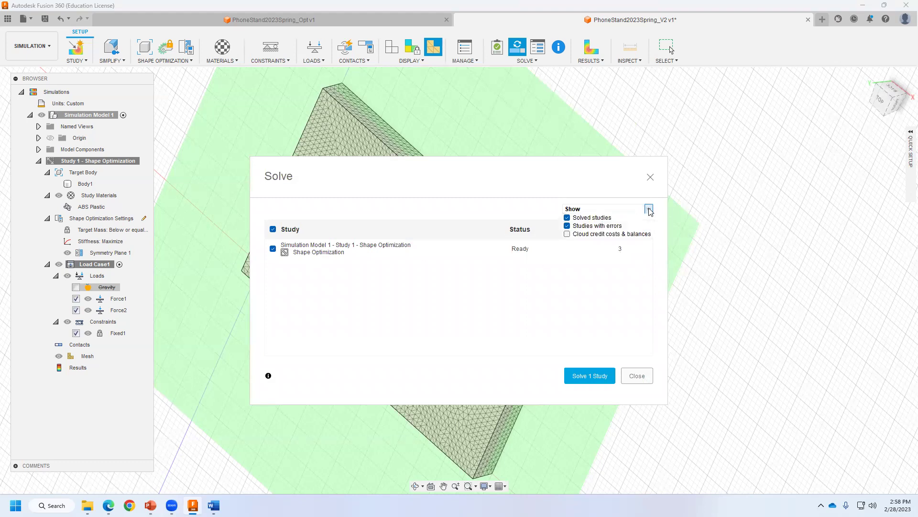
pyautogui.click(650, 212)
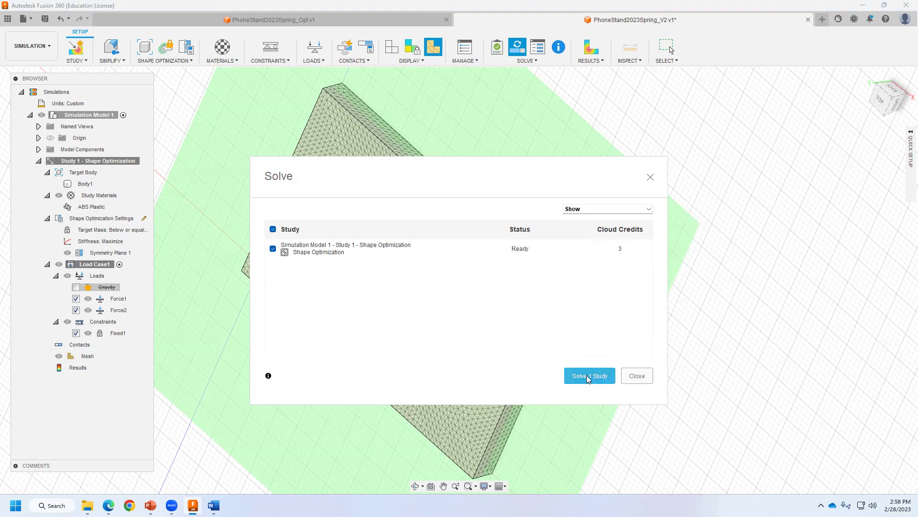
pyautogui.moveTo(590, 375)
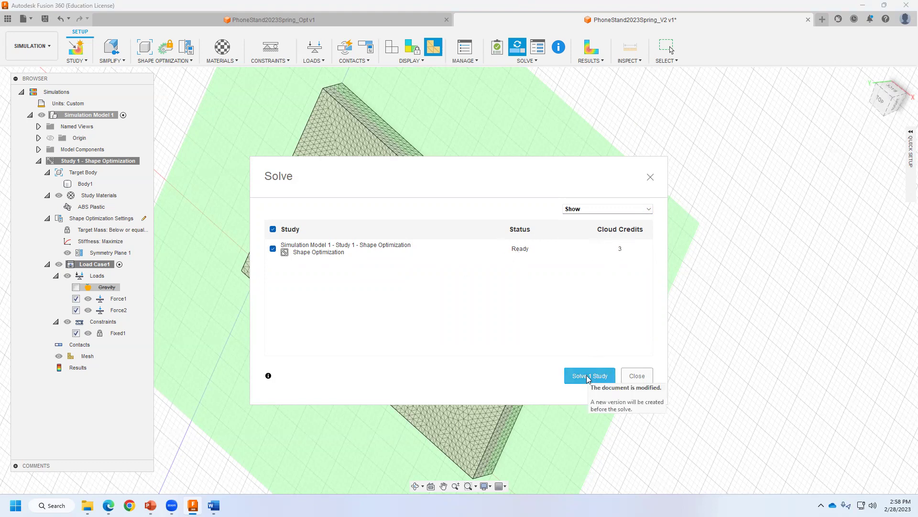
pyautogui.click(588, 376)
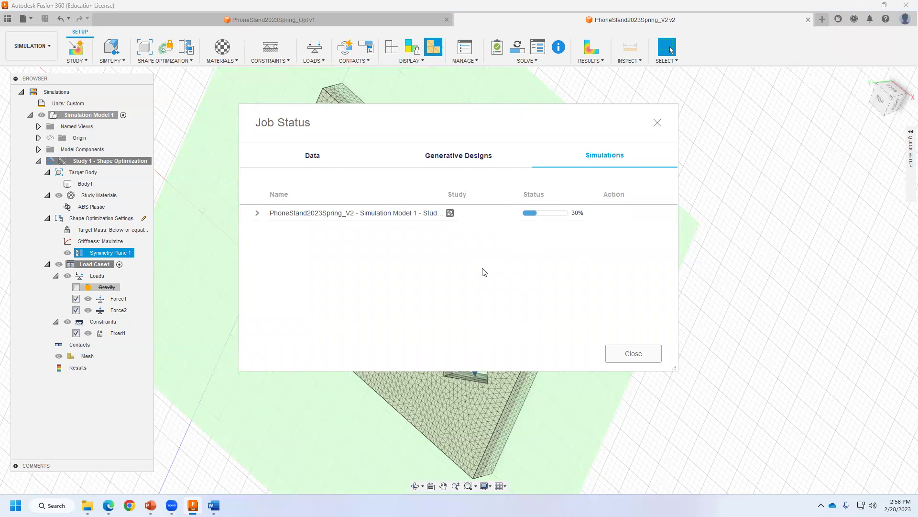
pyautogui.click(585, 244)
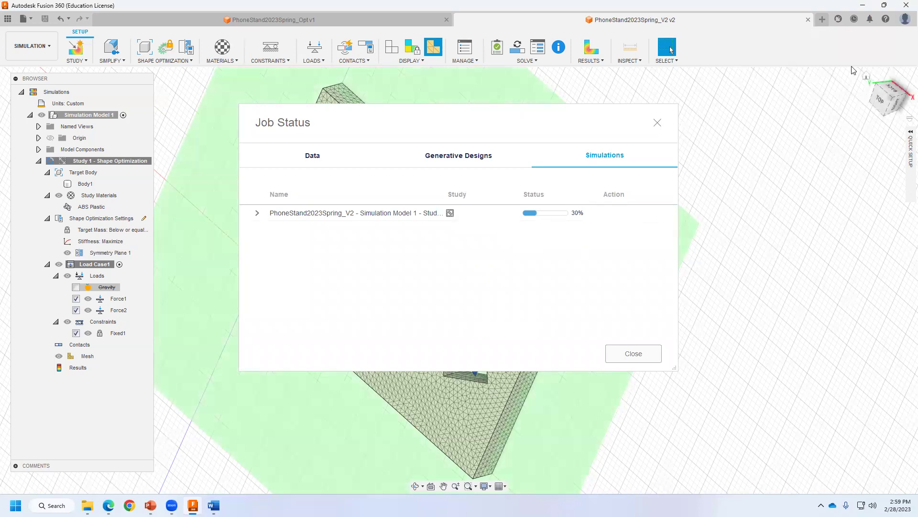